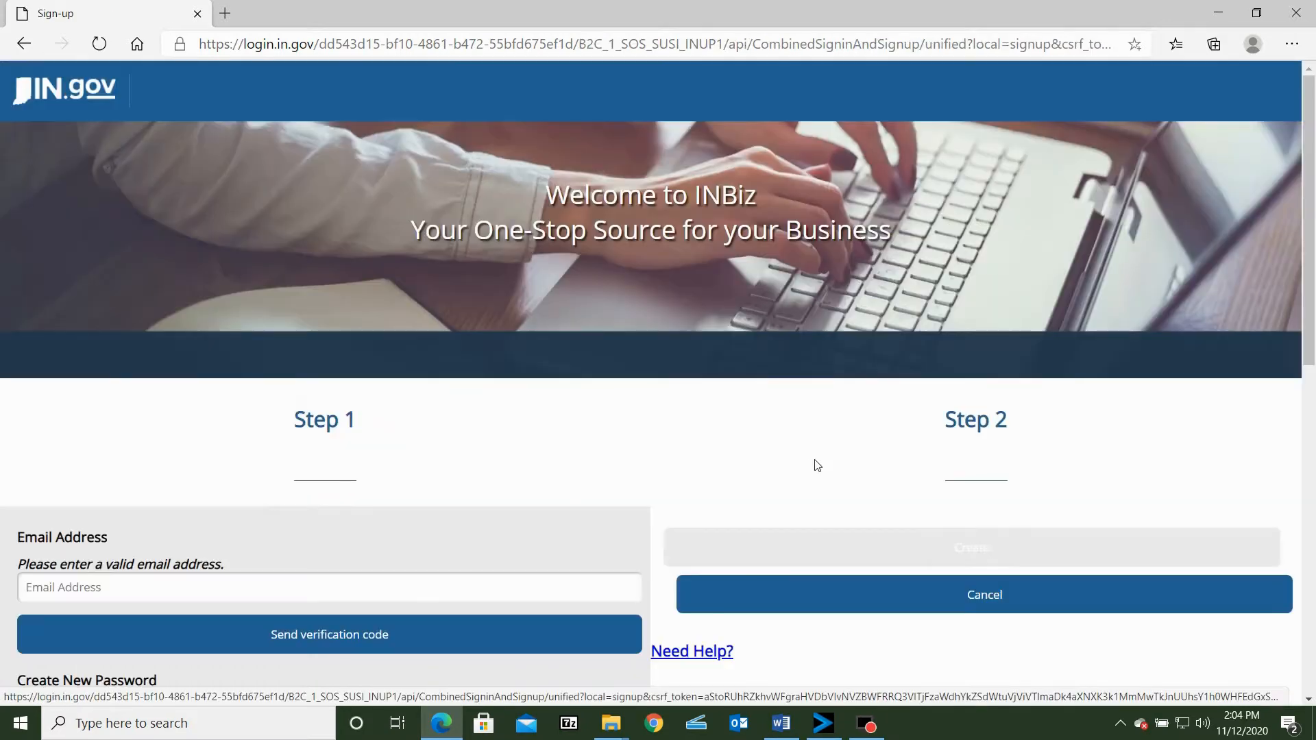
Look over the INBiz account sign-up form's email verification and password requirements and return to the INBiz home page
scroll(480, 425, "down", 4)
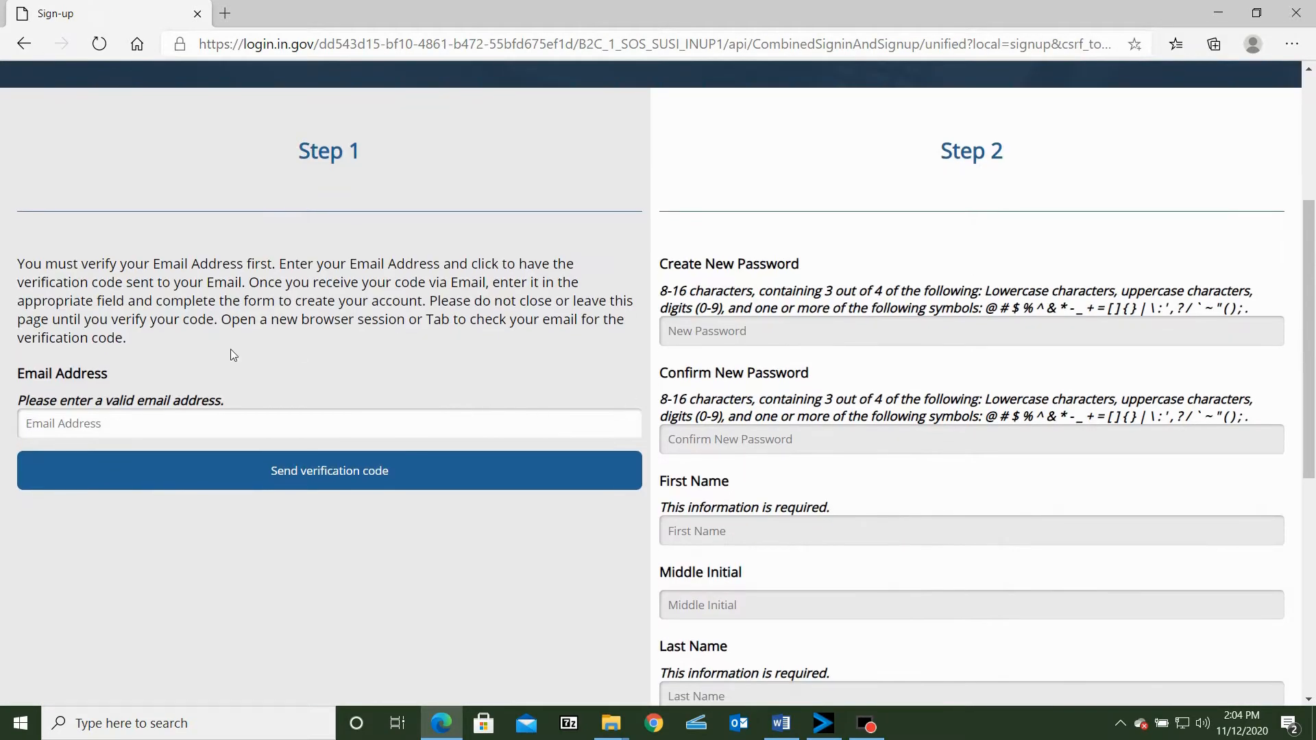
left_click(108, 426)
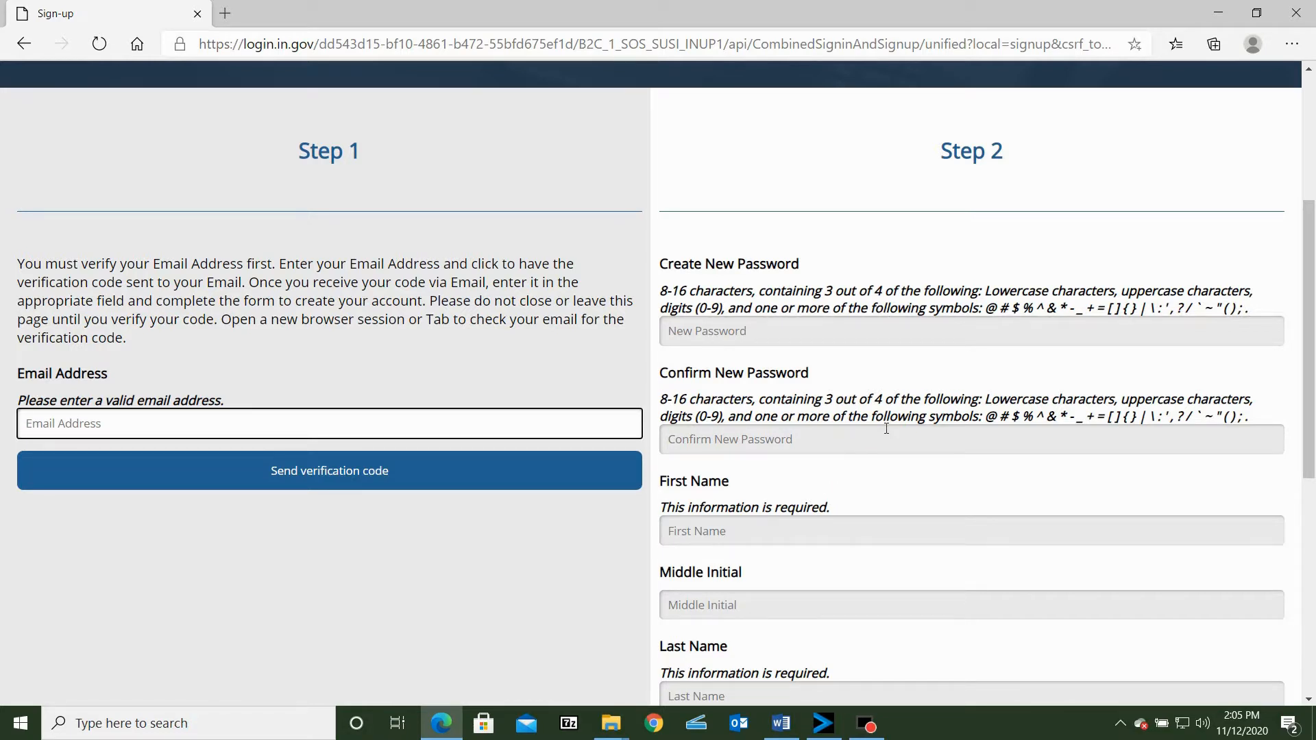
left_click(28, 53)
left_click(34, 46)
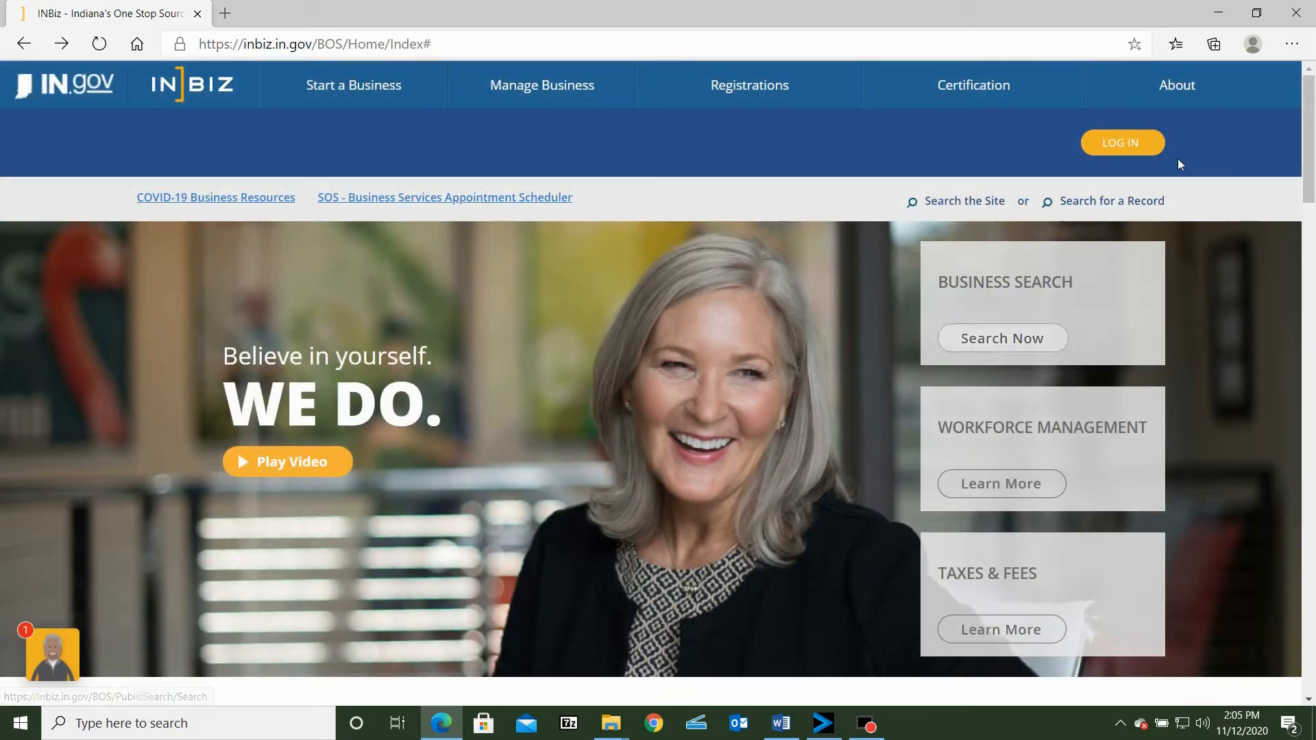
Open the INBiz login from the home page
left_click(1129, 145)
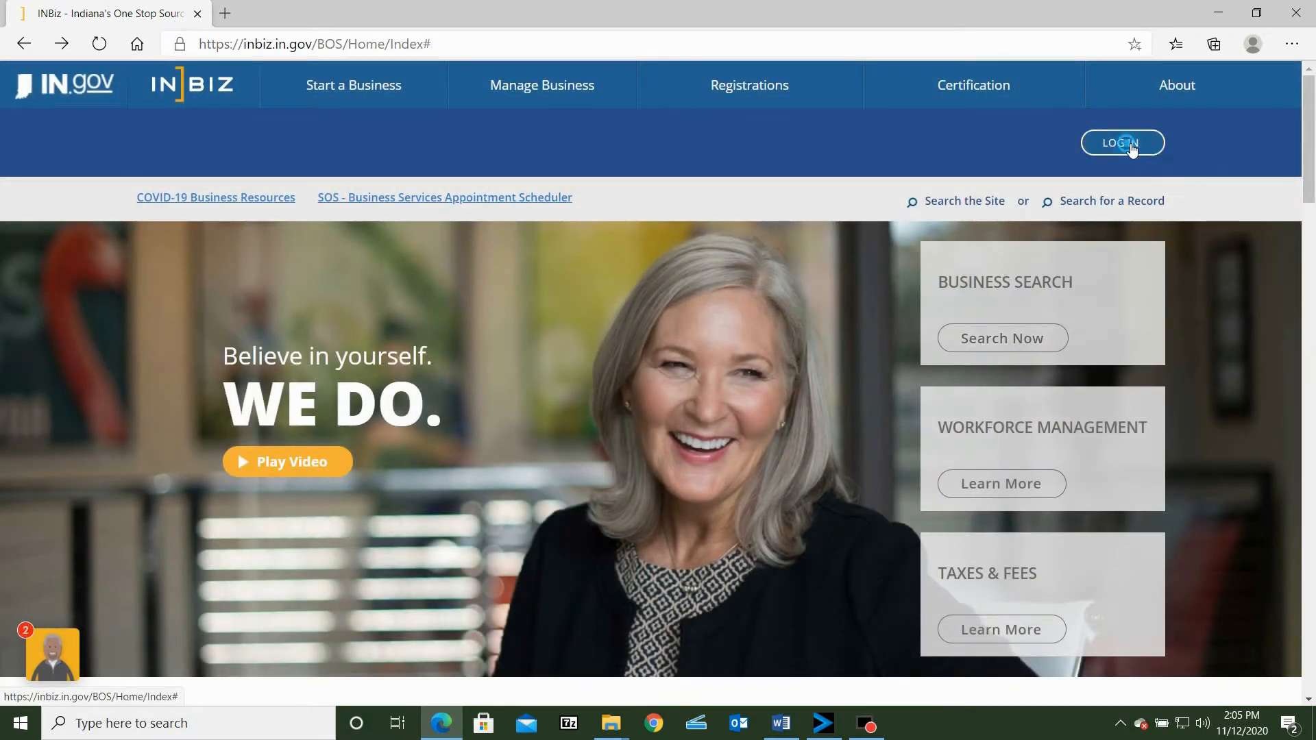
scroll(763, 420, "down", 4)
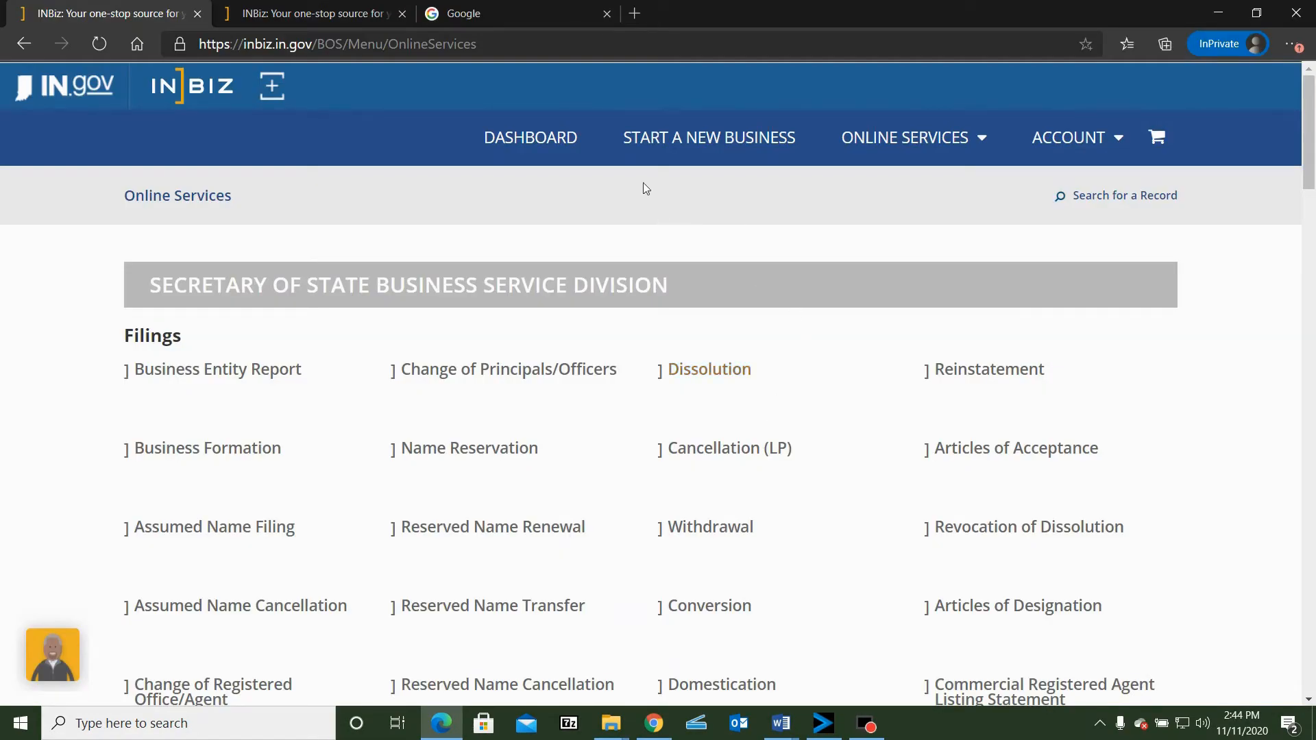
Start a new business filing as a frequent user, with the domestic Limited Liability Company entity type
left_click(713, 145)
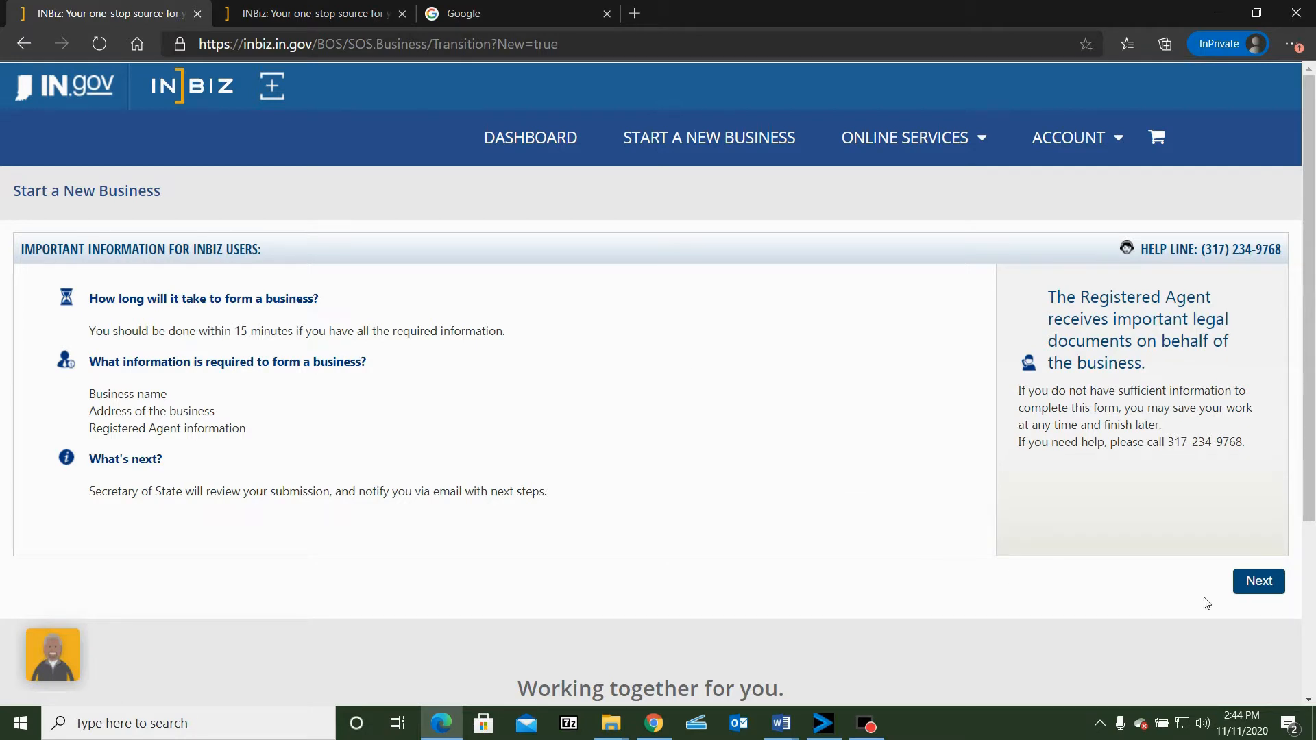
left_click(1273, 582)
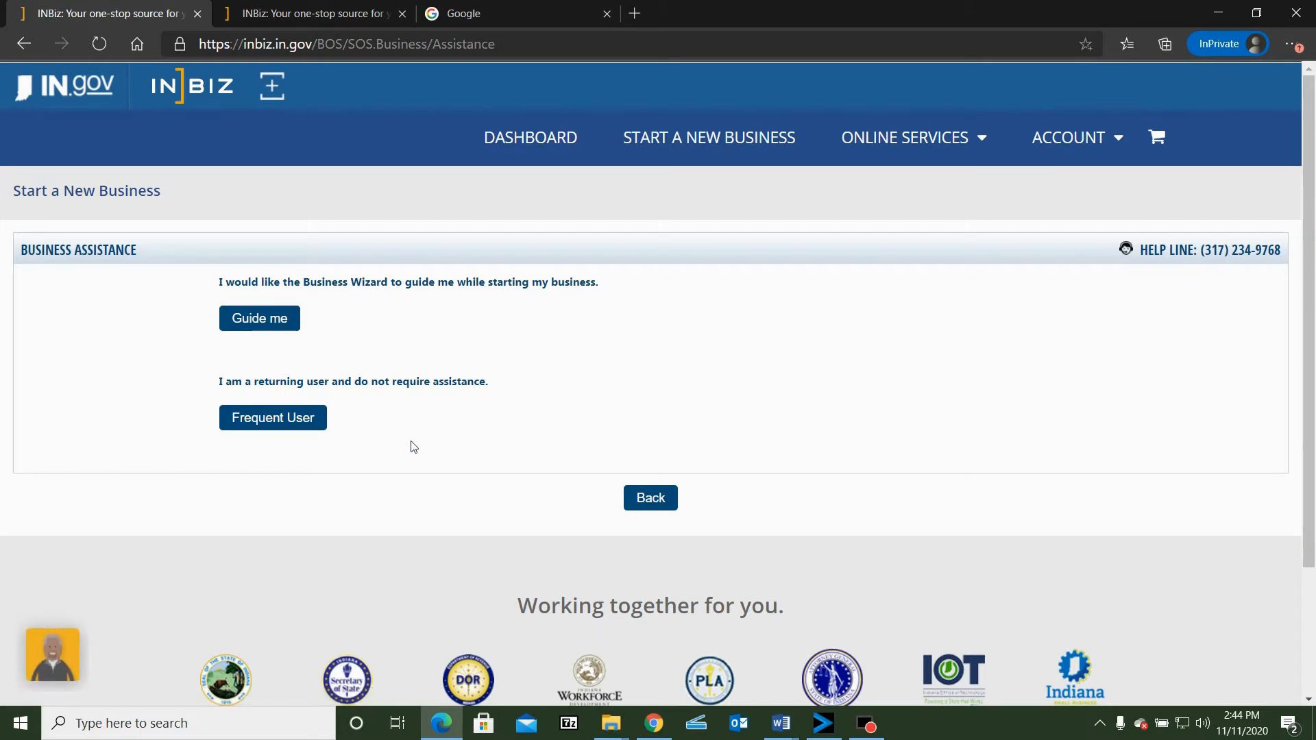
left_click(277, 421)
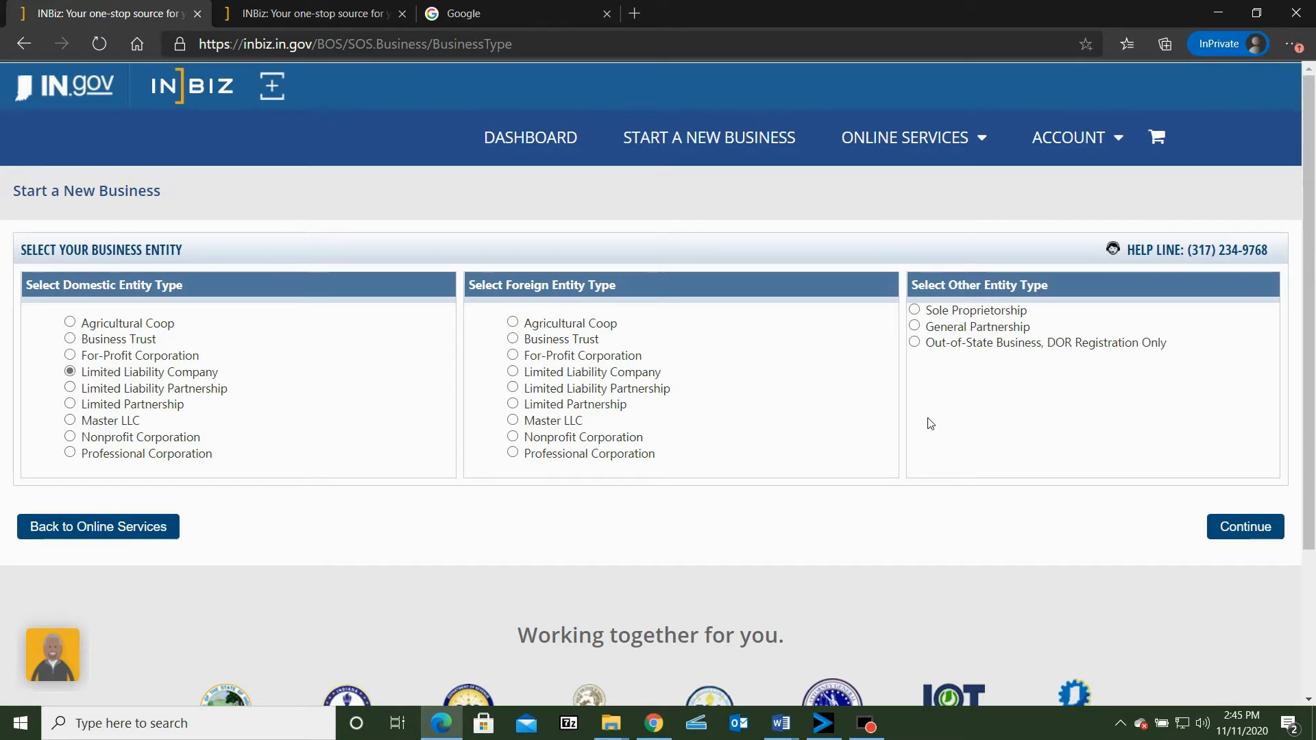
left_click(1246, 532)
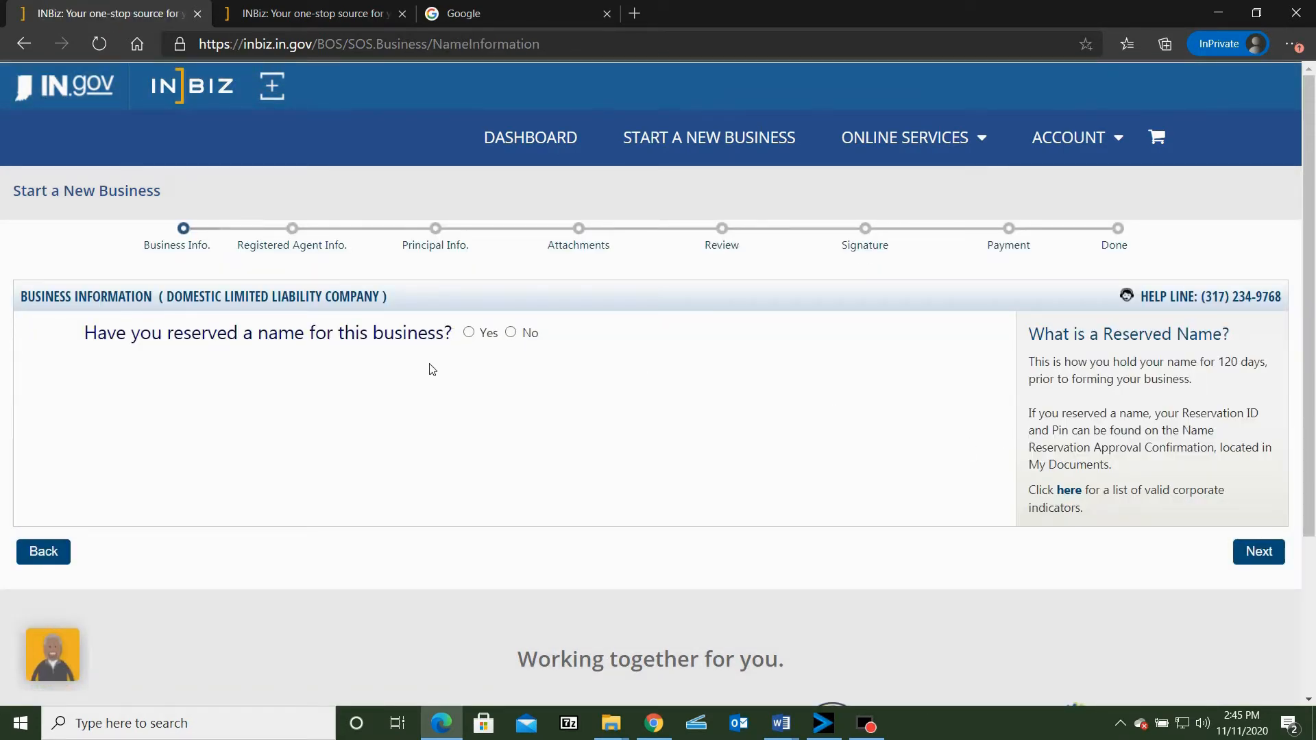
Indicate that no name is reserved and check the availability of "Smiths Roofing LLC", continuing with that business name
left_click(511, 334)
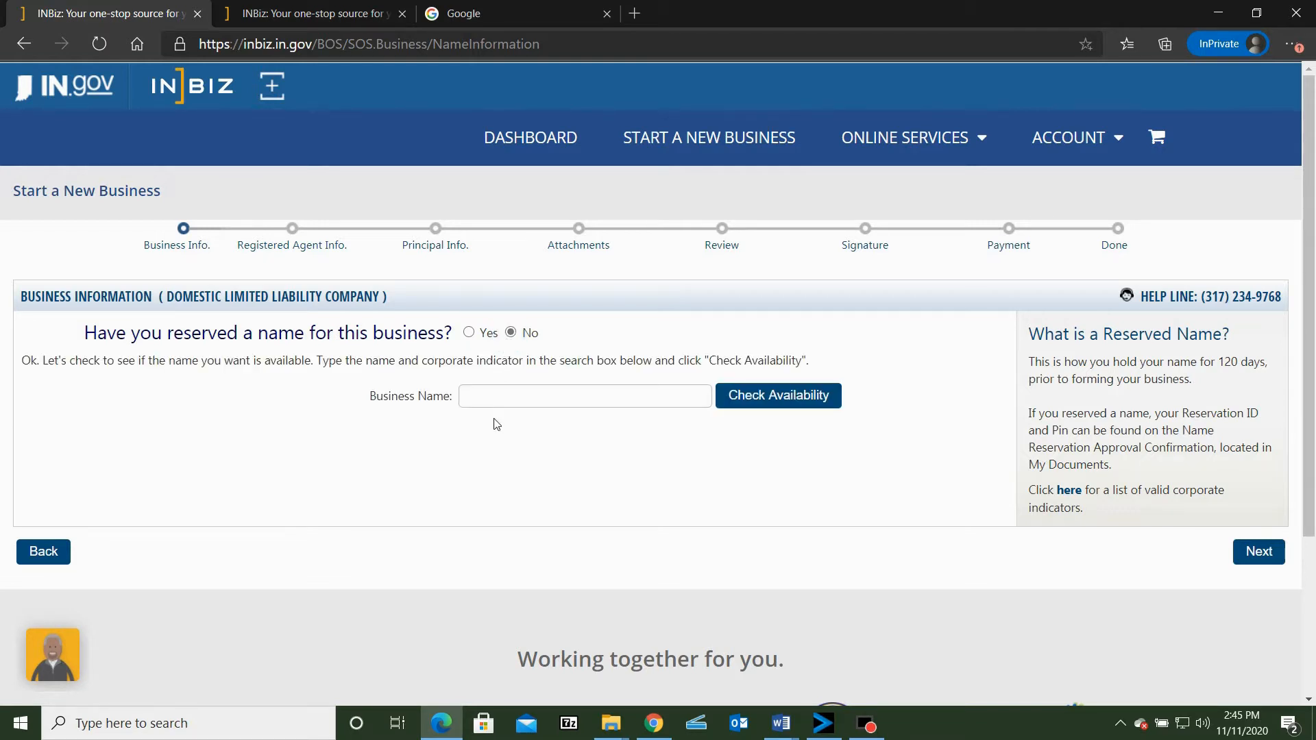
left_click(489, 397)
type("Smiths Roo")
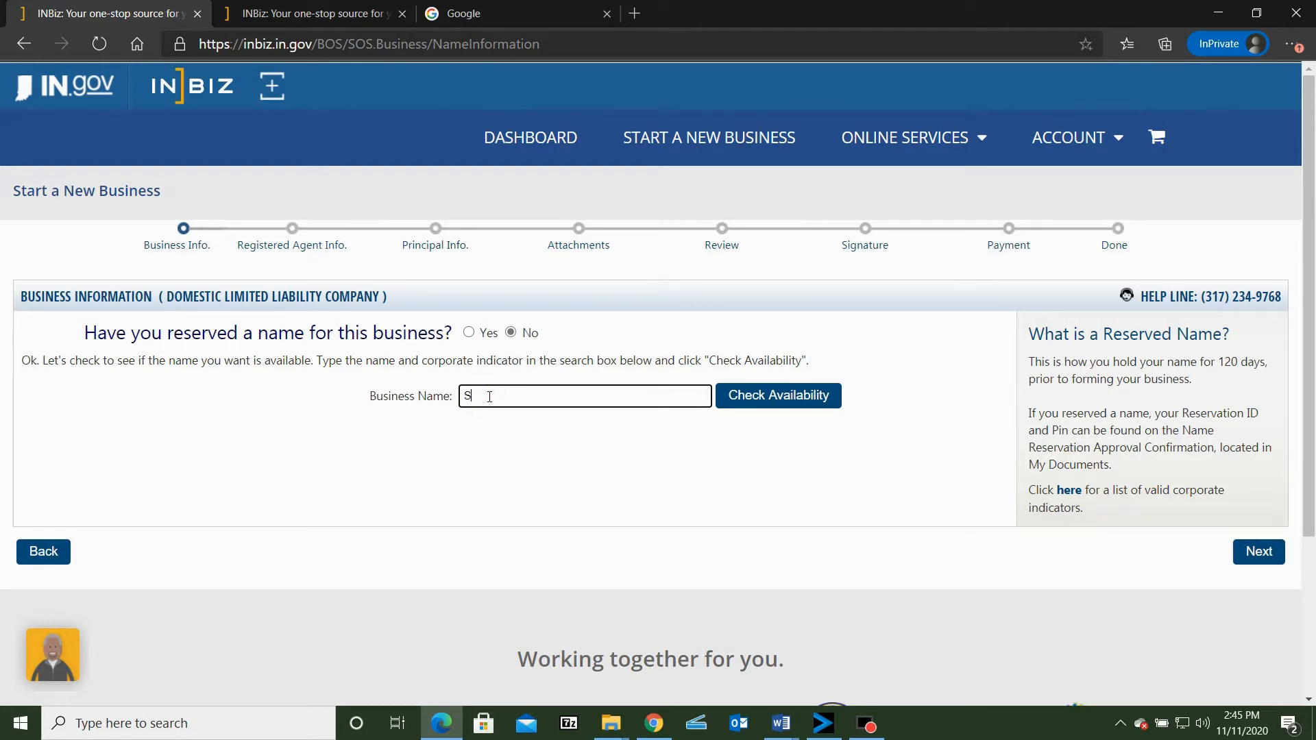
type("fing")
type("LLC")
left_click(816, 410)
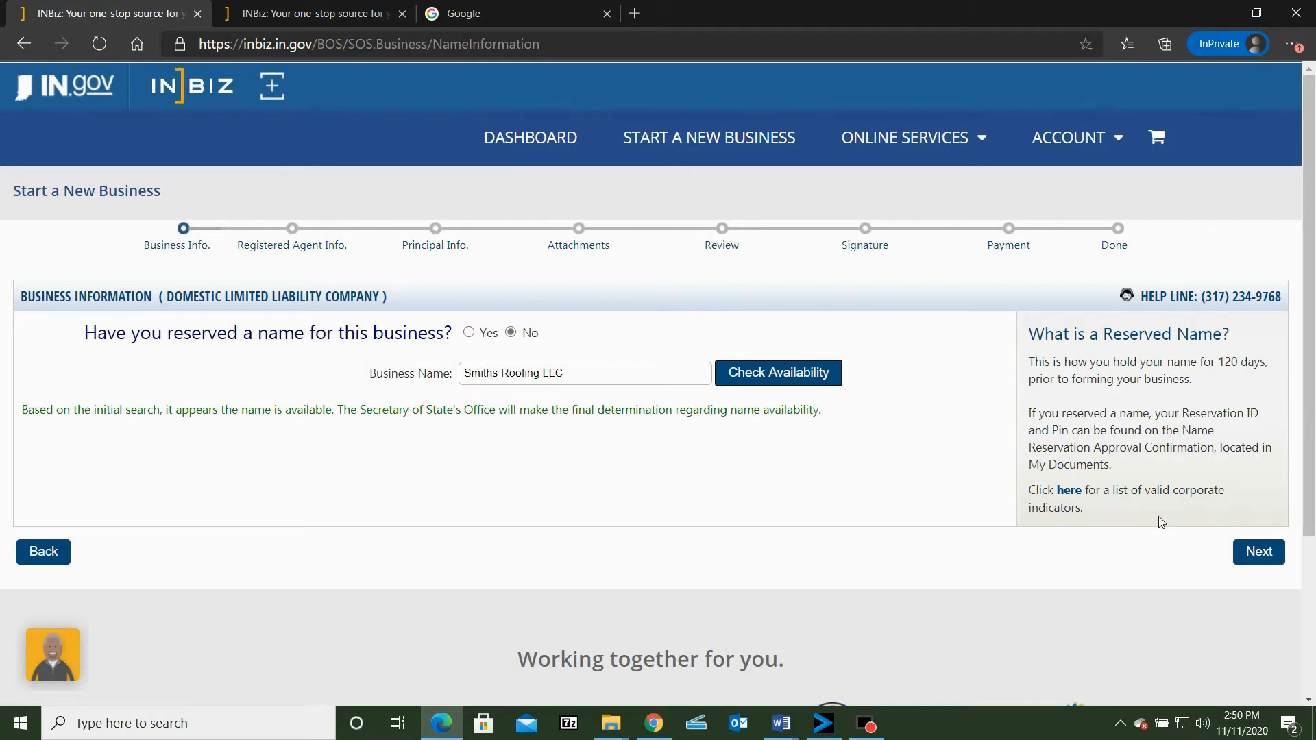
left_click(1250, 561)
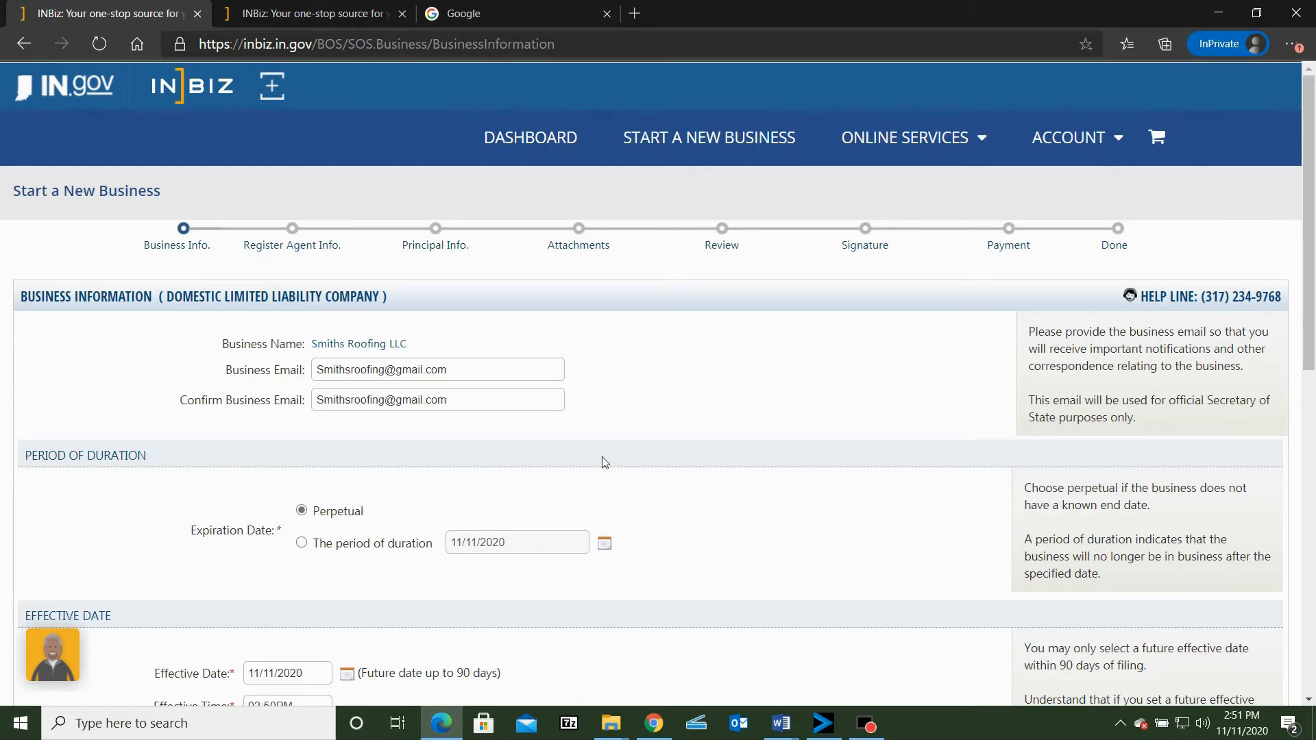
Complete the business information with the business email, Perpetual duration, effective date 11/11/2020 and principal office address, and submit the page
scroll(614, 404, "down", 1)
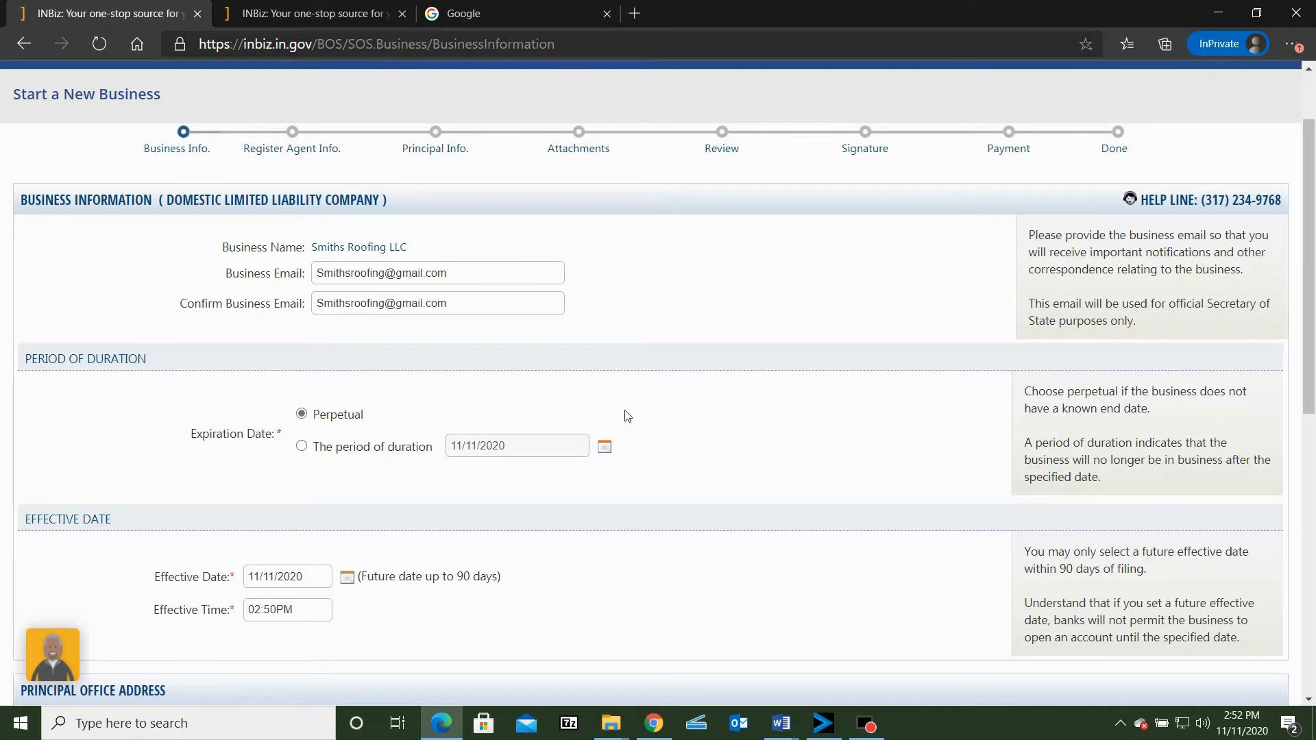
scroll(625, 415, "down", 3)
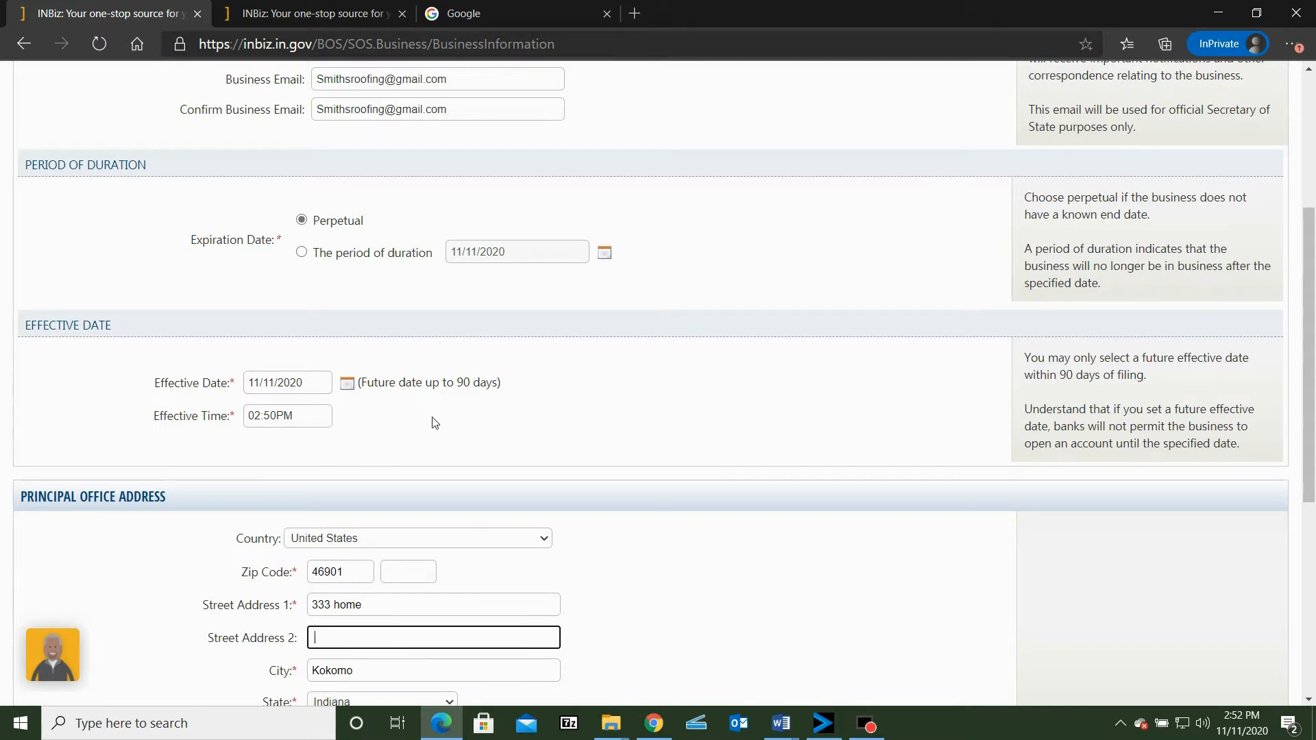
scroll(432, 415, "down", 3)
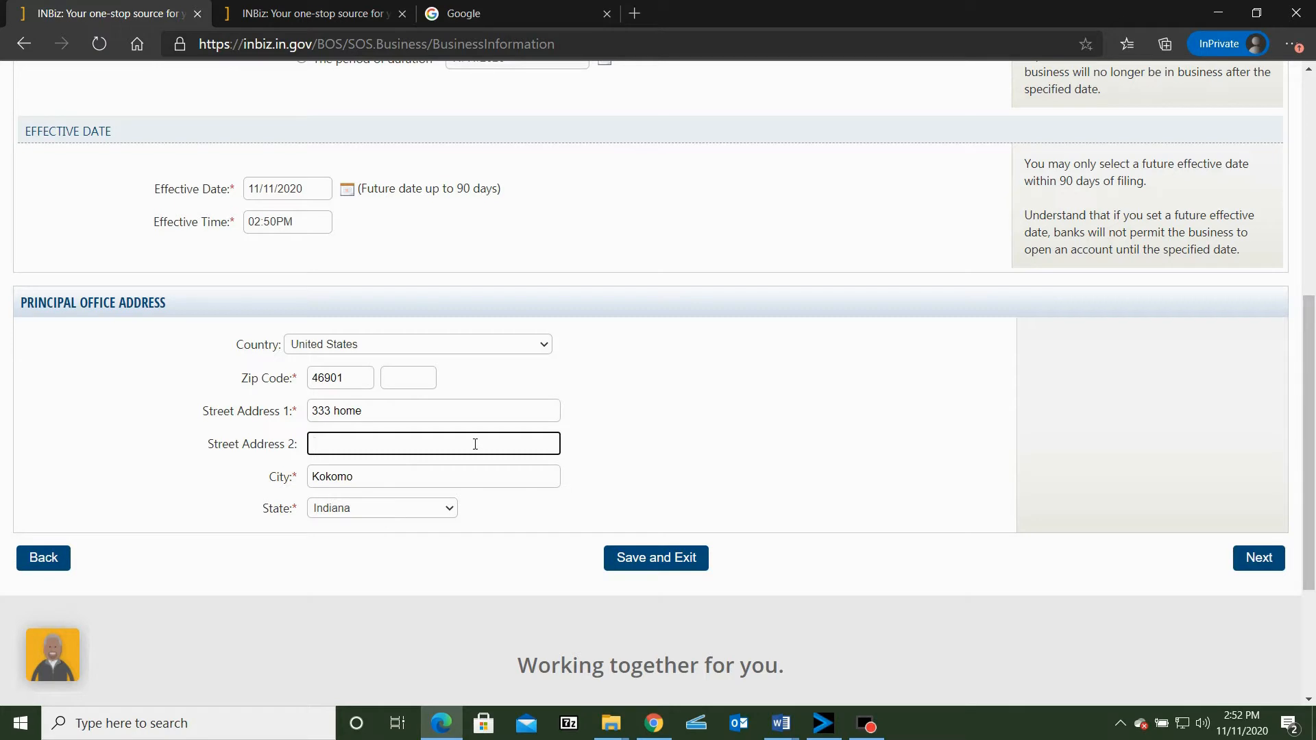
left_click(1277, 561)
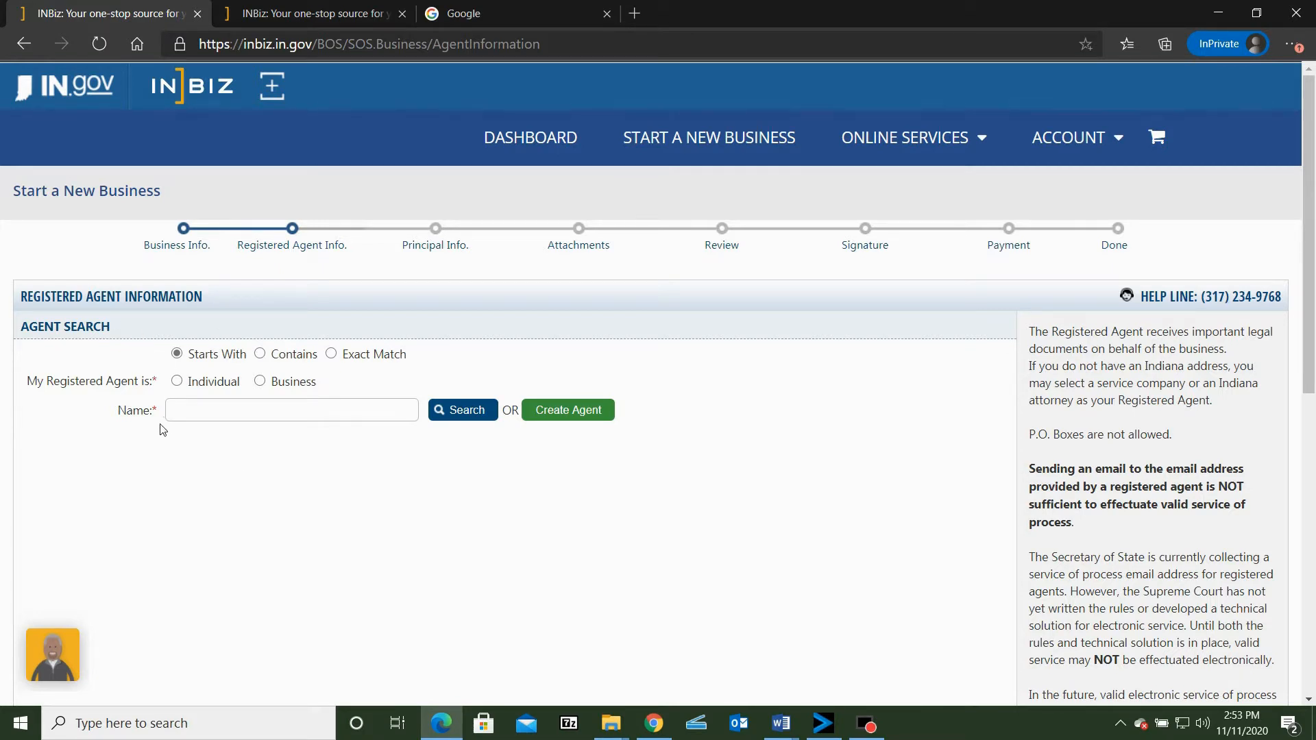
Create an individual registered agent with the agent's name, emails and Indiana address, acknowledge the service of process email, save and continue
left_click(177, 382)
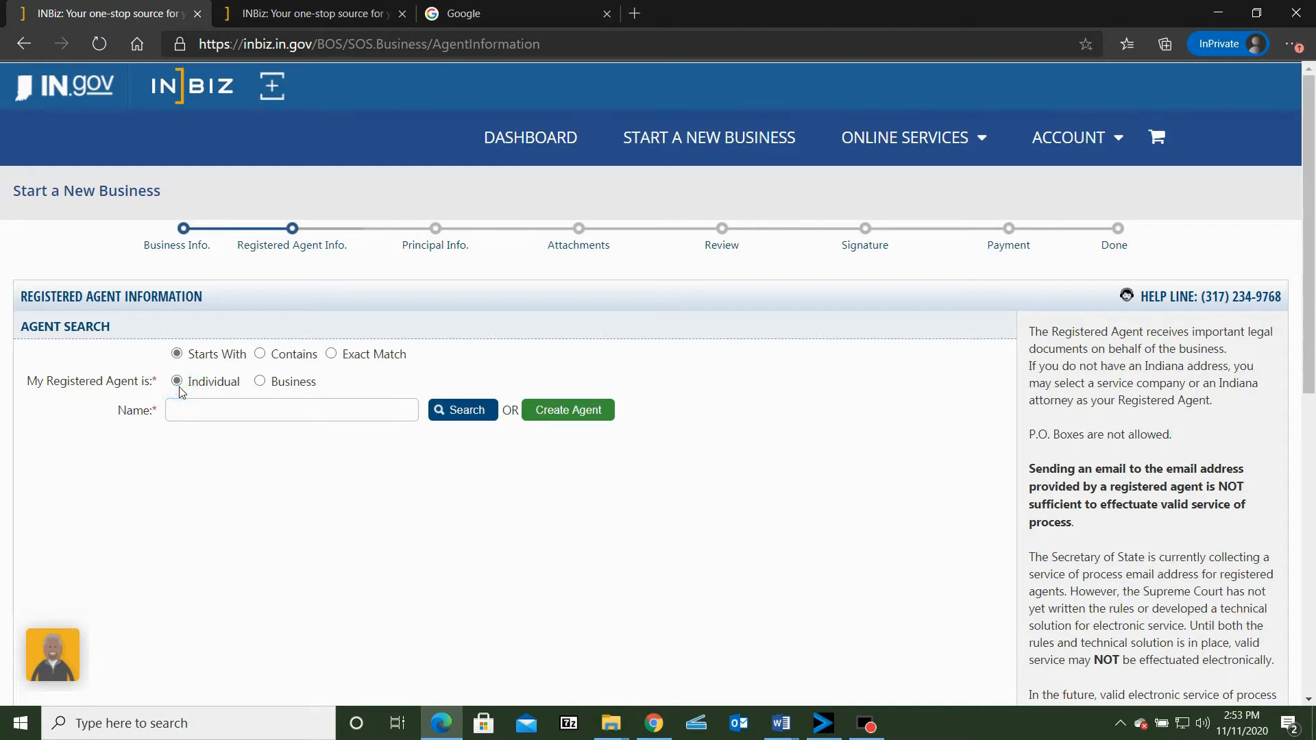
left_click(563, 417)
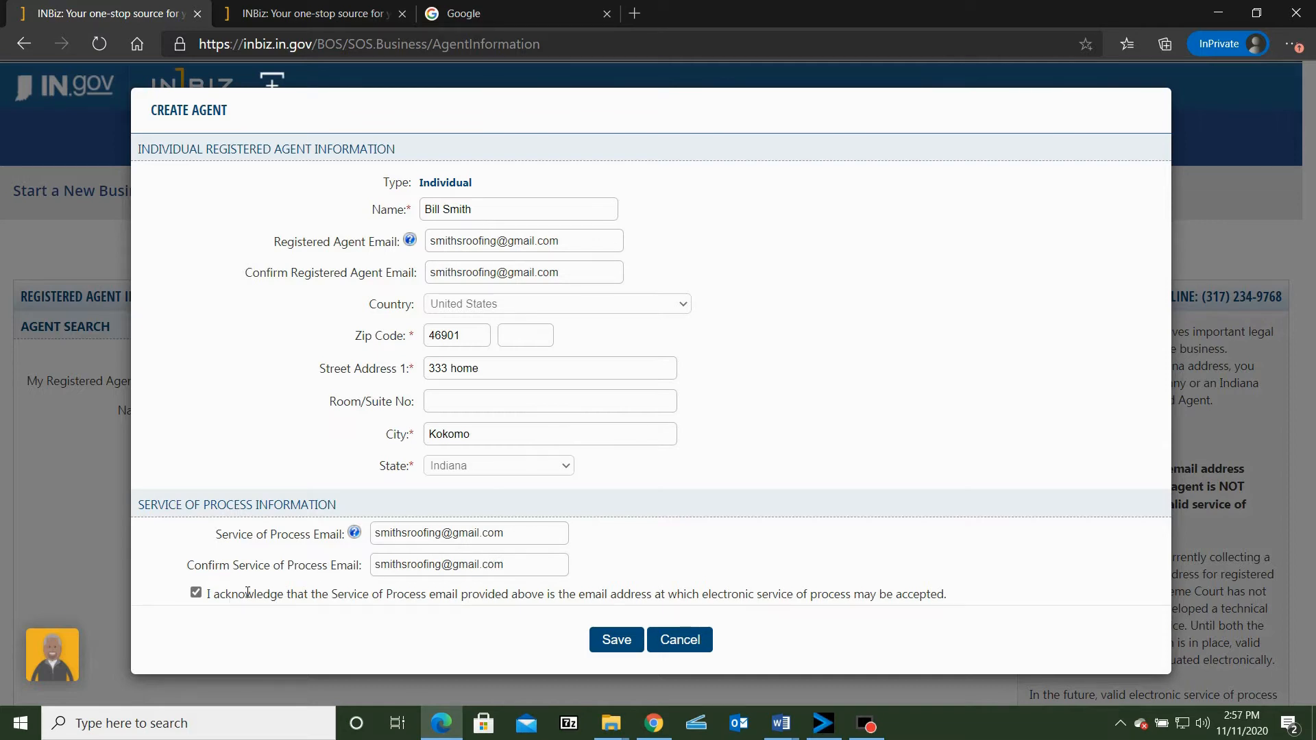
left_click(614, 648)
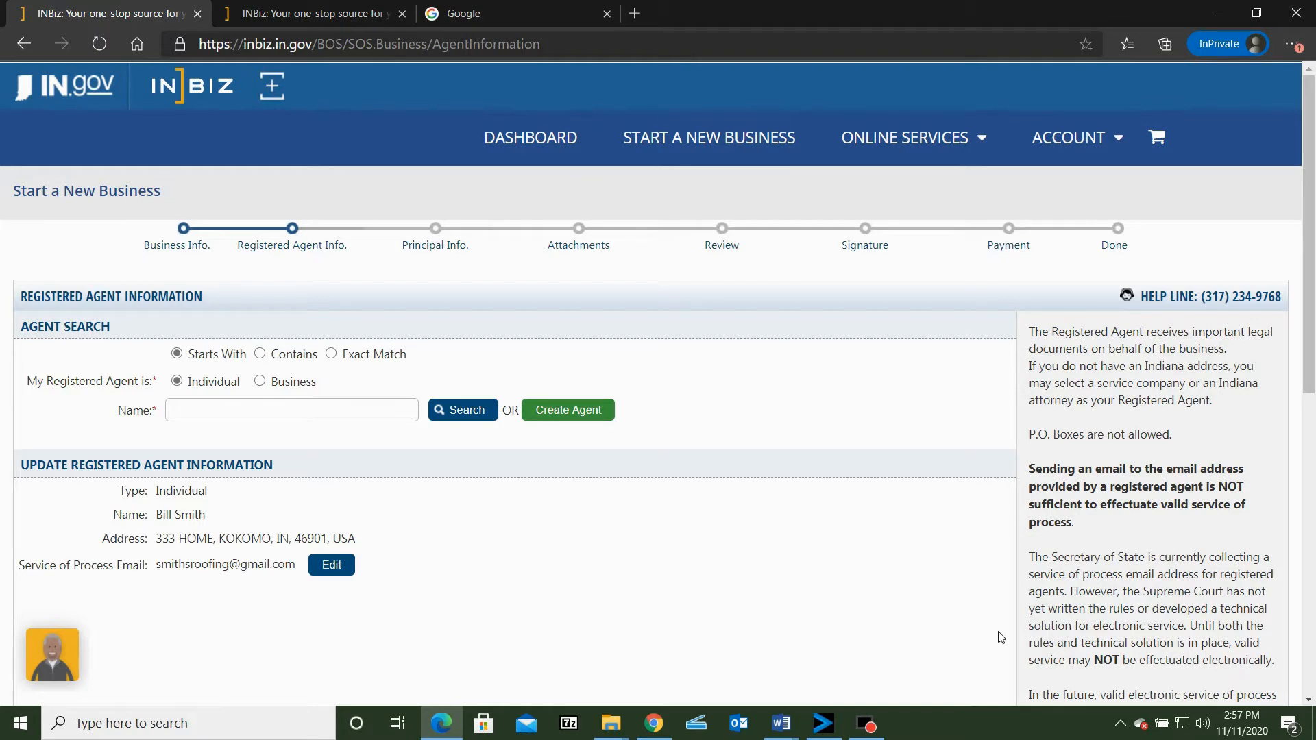
scroll(949, 638, "down", 4)
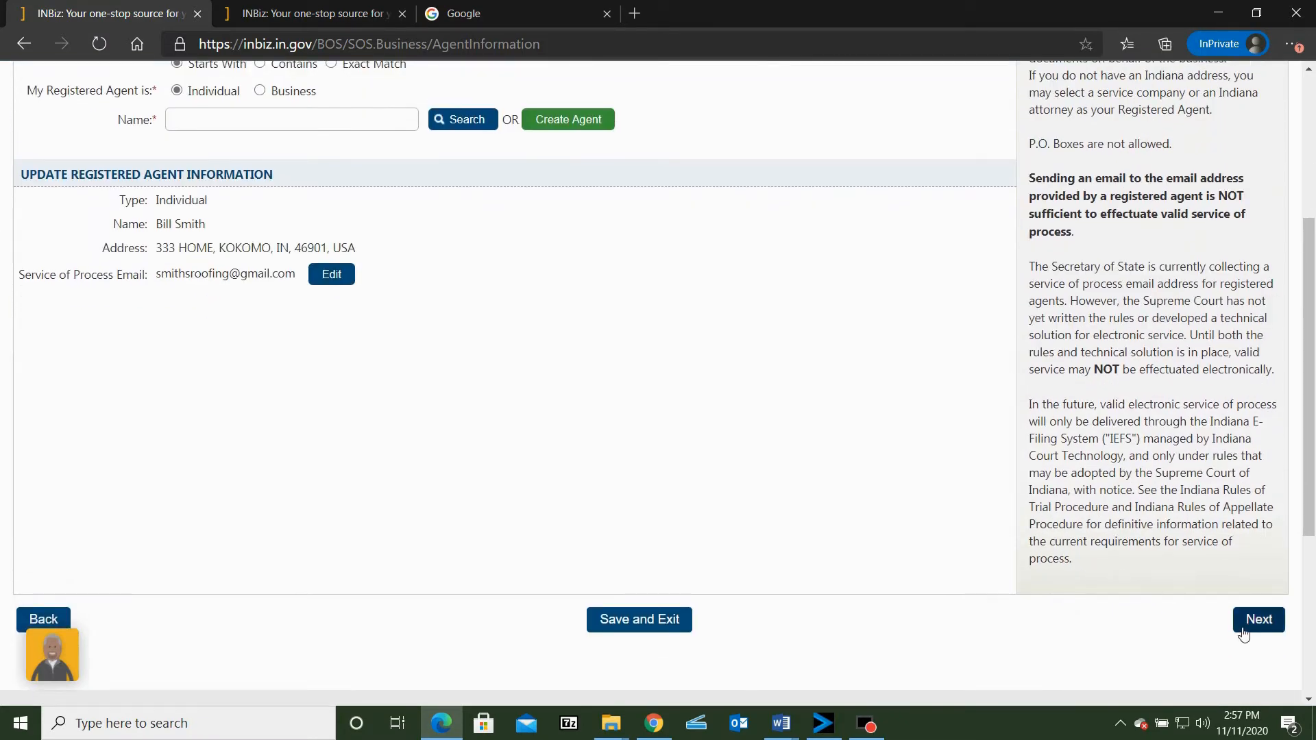
left_click(1275, 630)
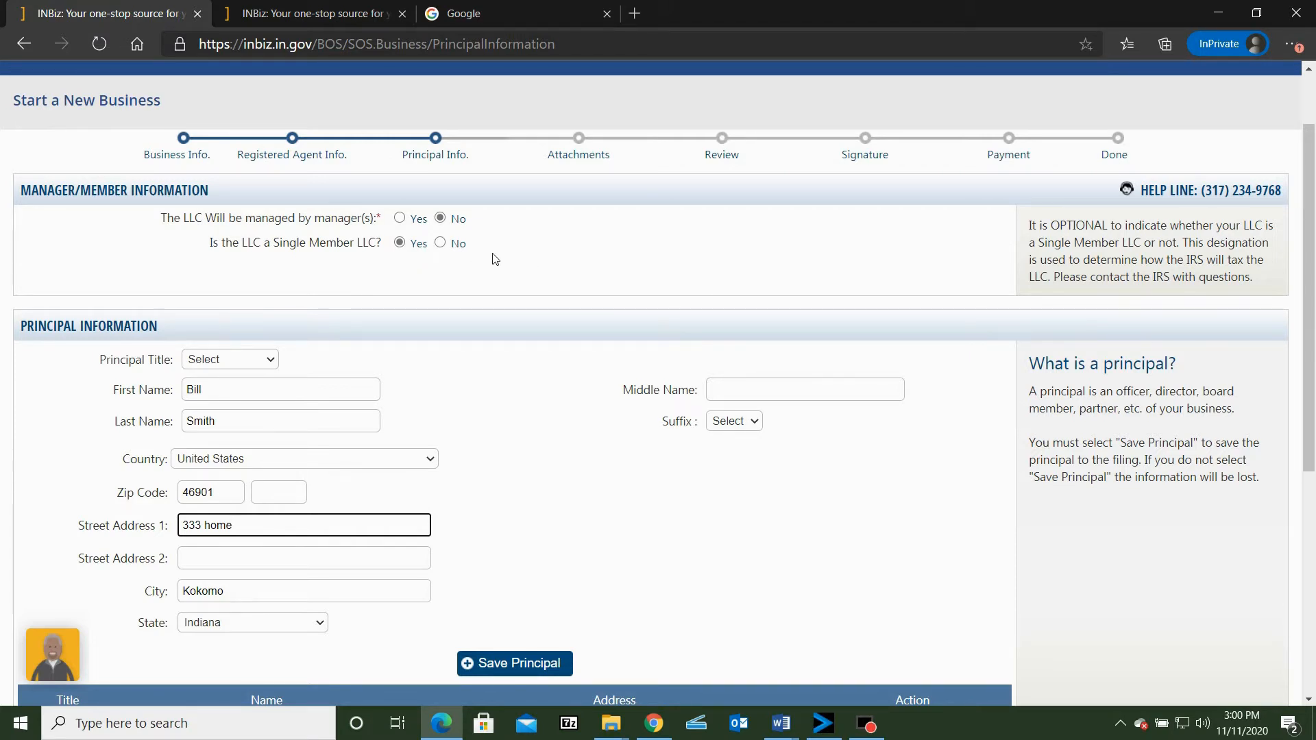
Save a principal with the title Member and the owner's name and address for the single-member LLC without managers, and continue
scroll(540, 281, "down", 3)
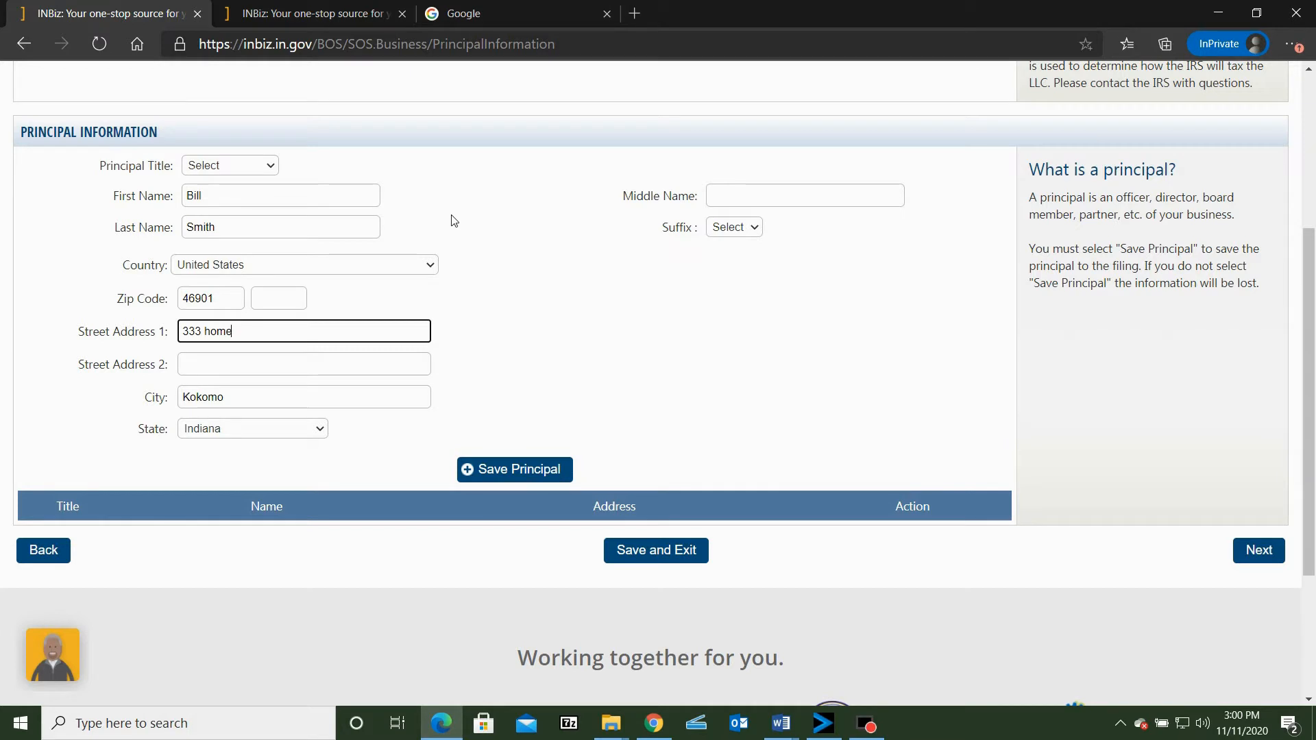
left_click(270, 168)
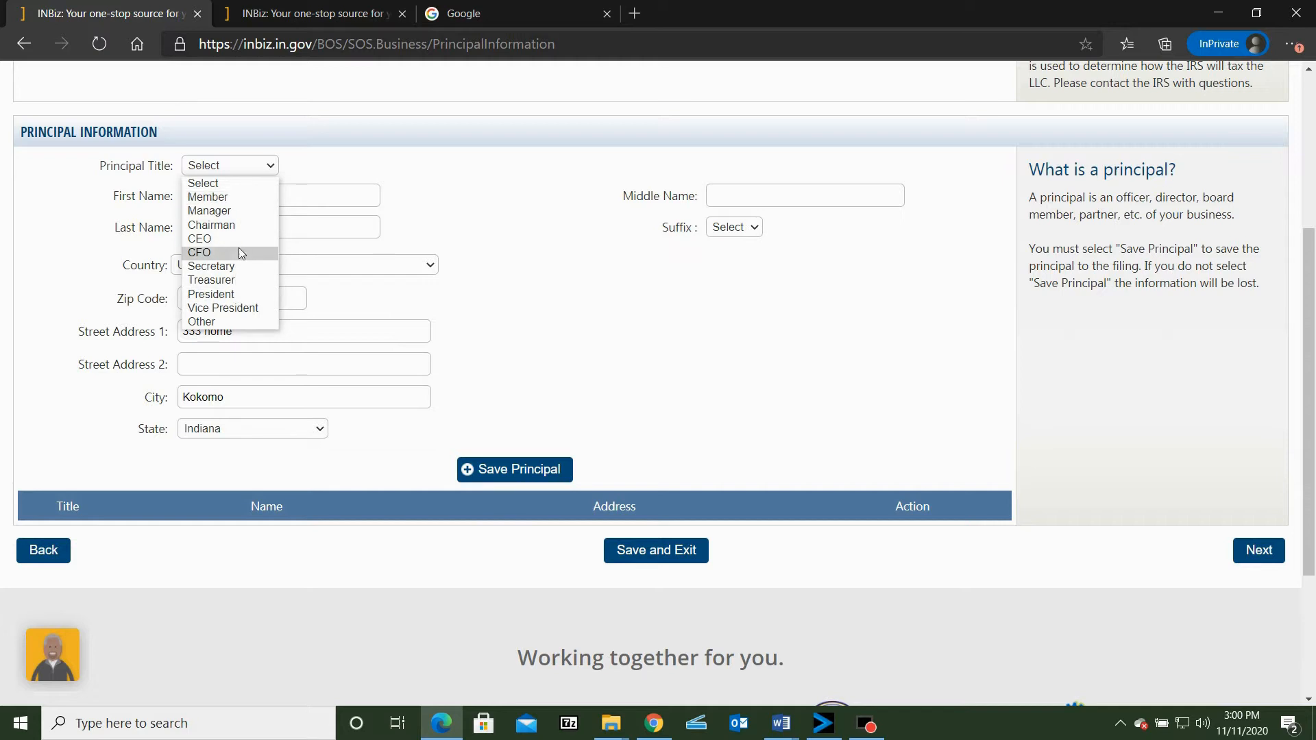
left_click(242, 197)
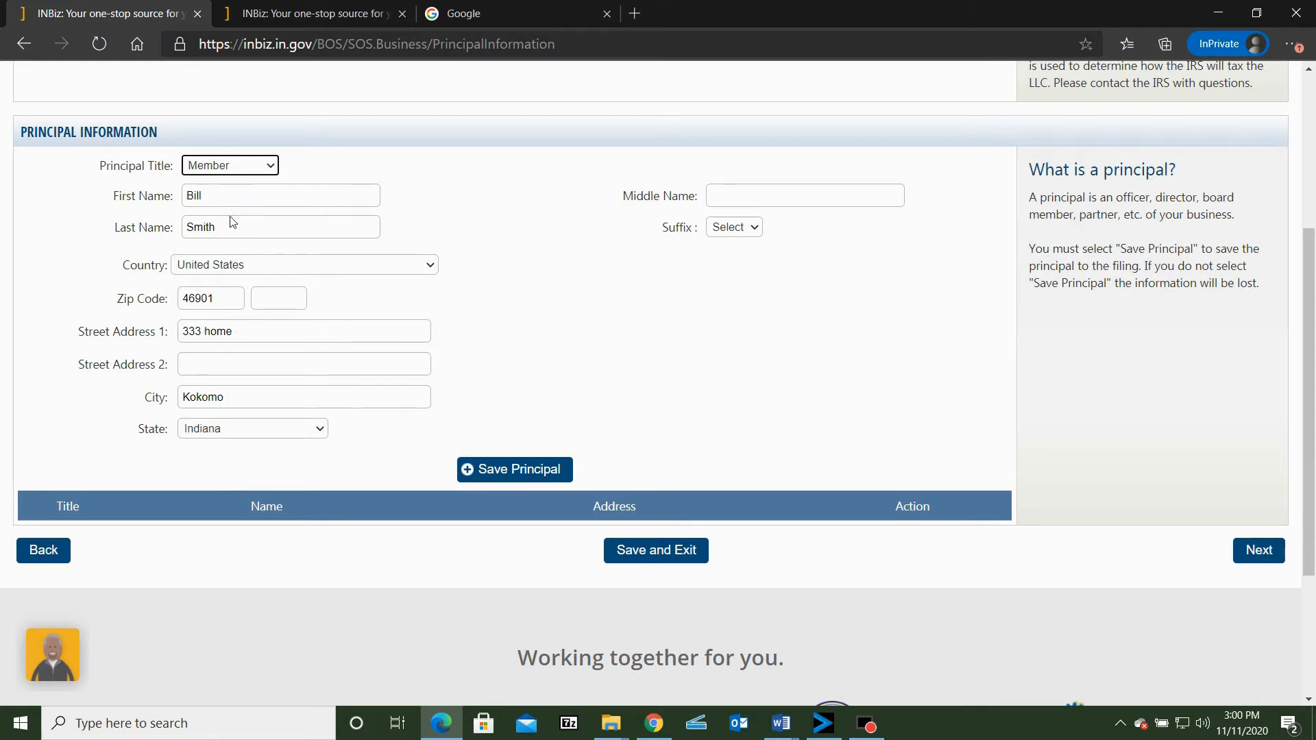
left_click(518, 471)
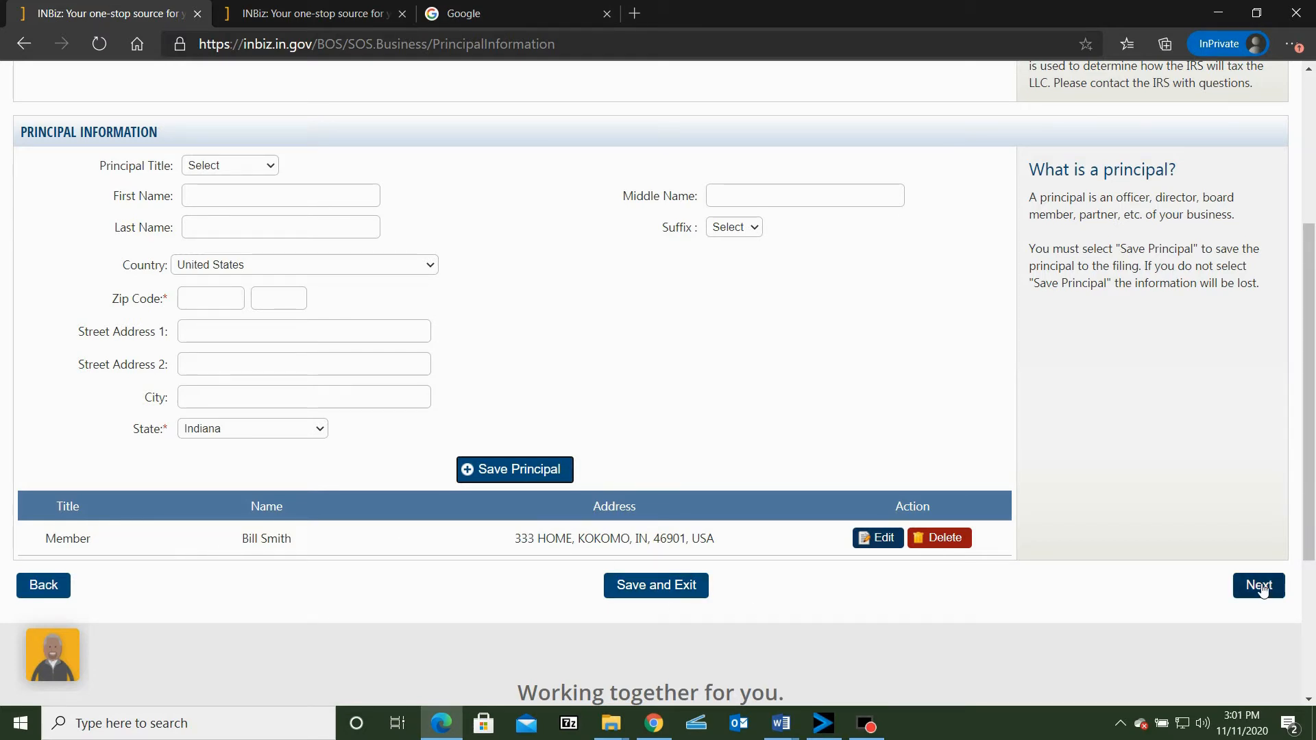
left_click(1261, 588)
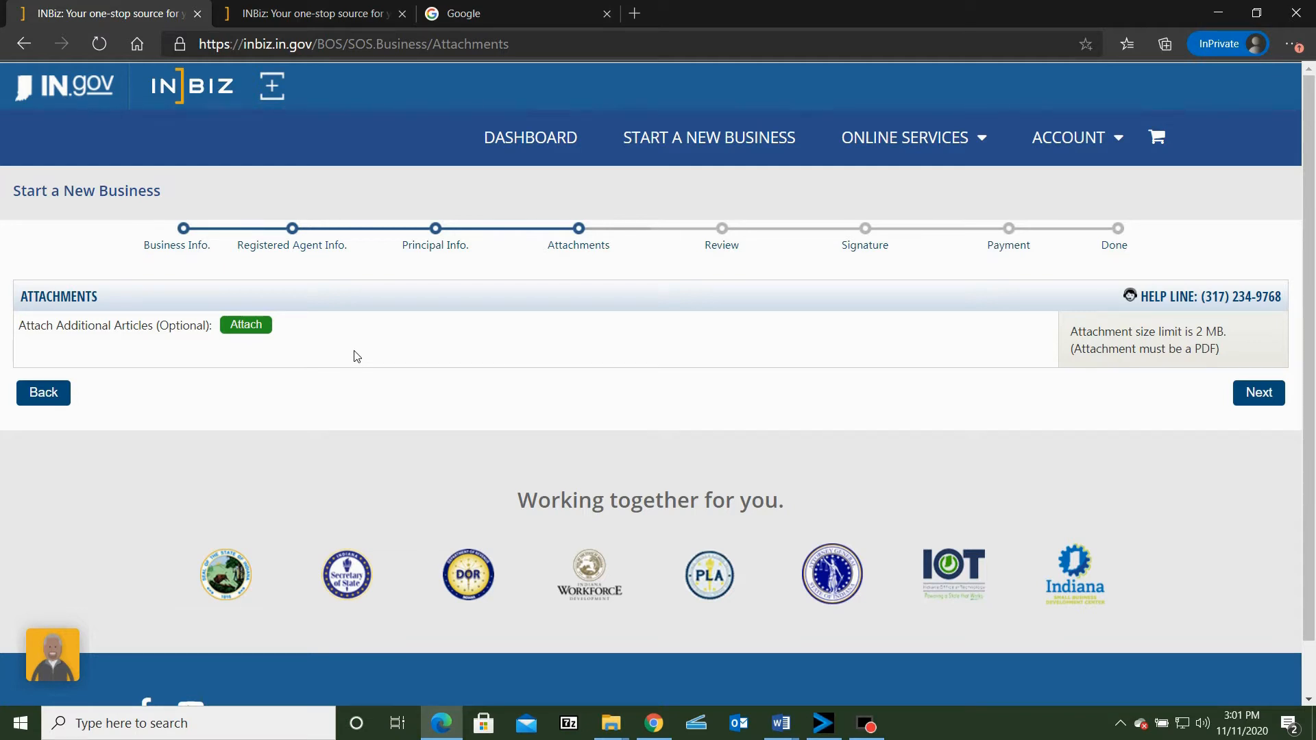
Skip the optional attachments and review the filing summary through the registered agent information before continuing to the signature page
left_click(1250, 392)
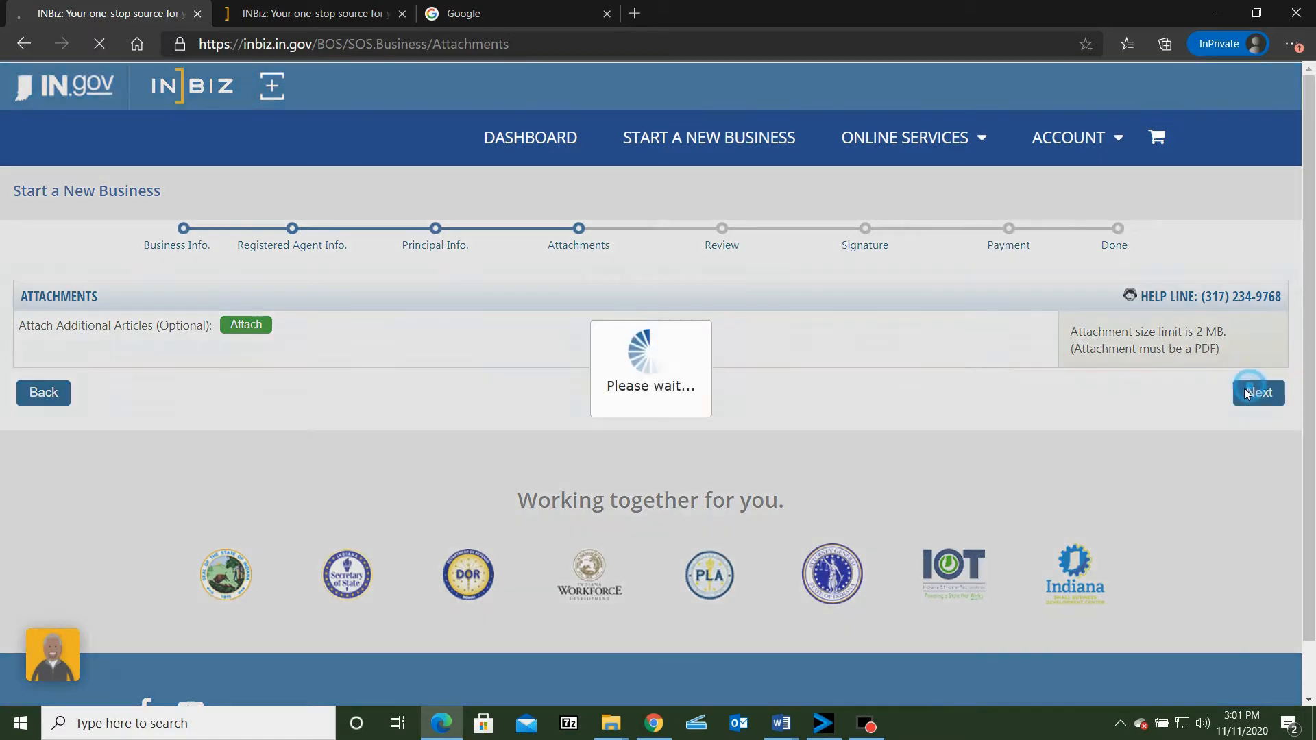
scroll(606, 357, "down", 1)
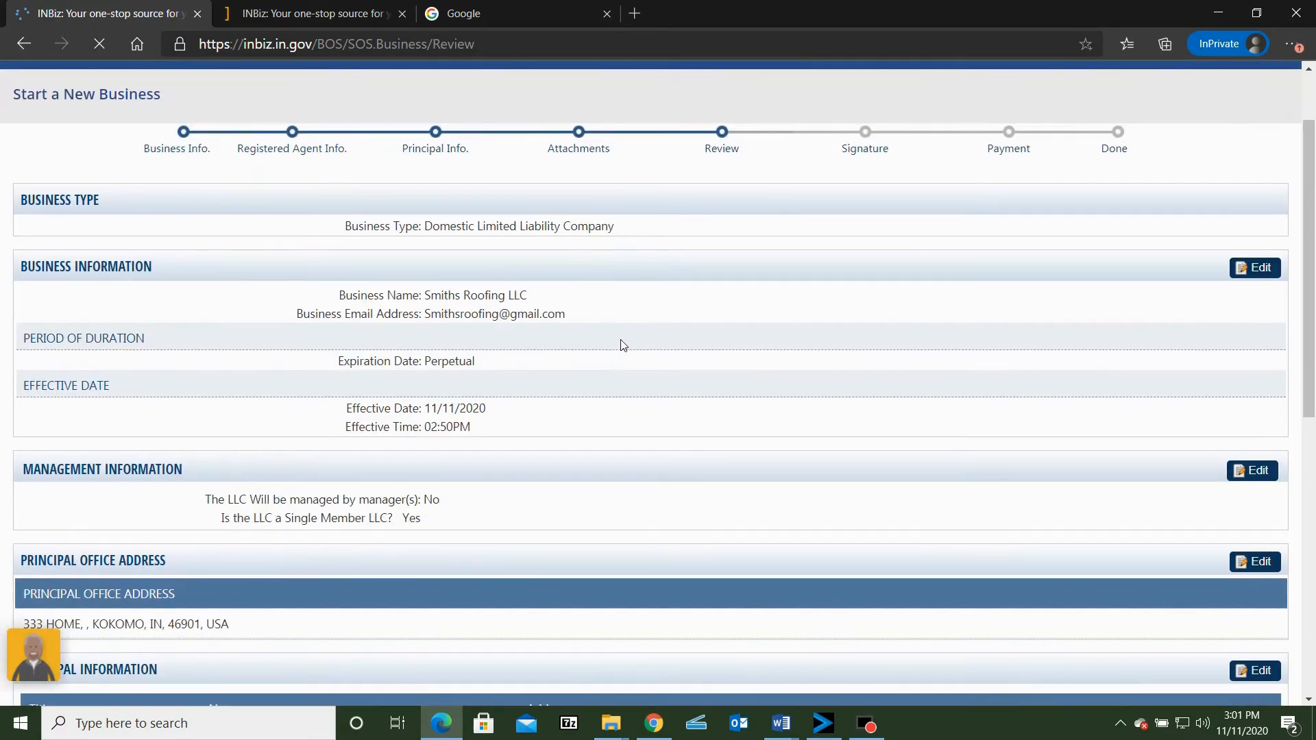
scroll(623, 345, "down", 4)
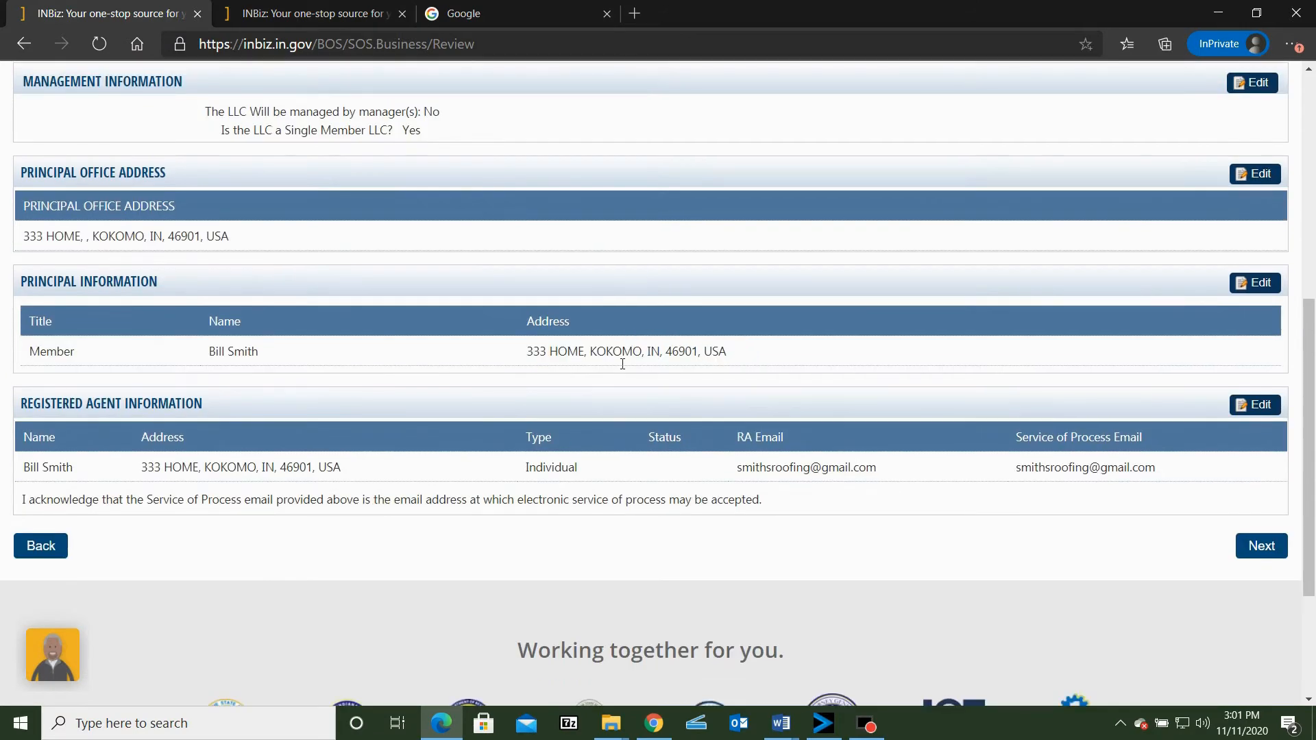
scroll(634, 356, "up", 4)
scroll(636, 382, "down", 2)
scroll(637, 384, "down", 3)
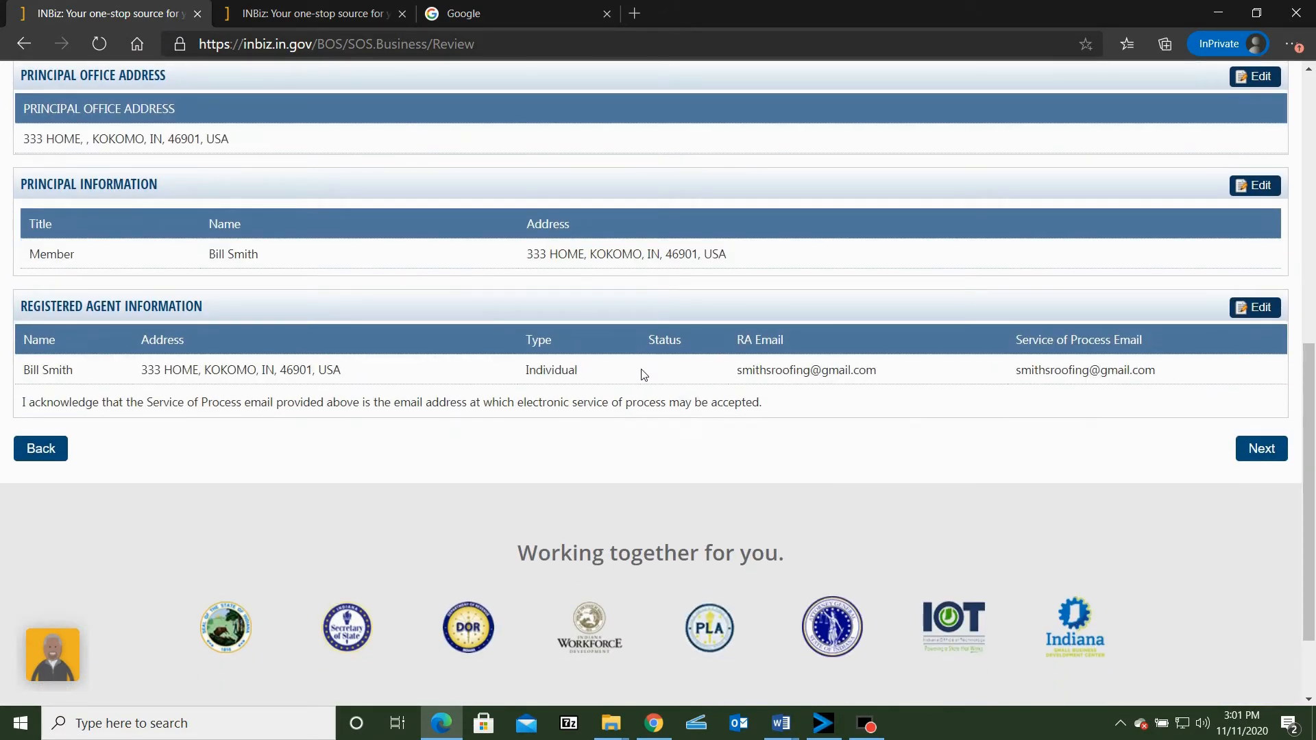
left_click(1255, 454)
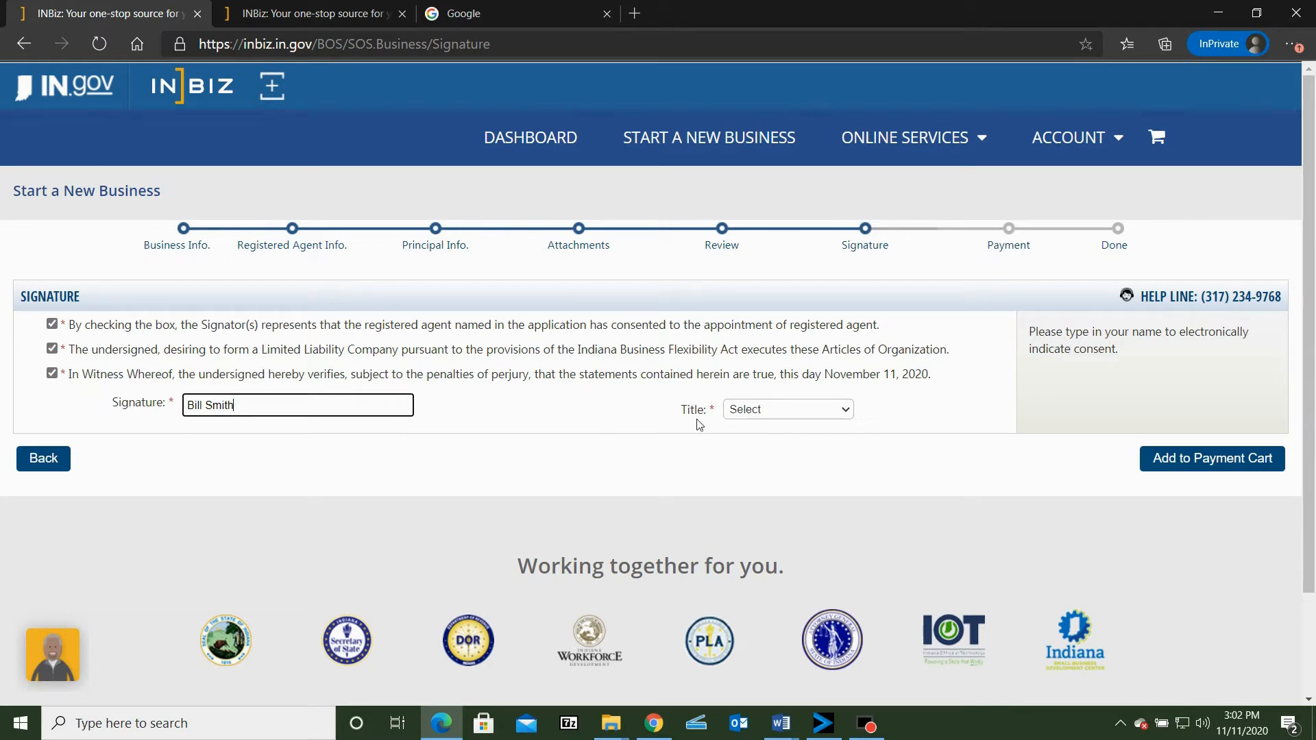
Sign the Articles of Organization with the signer's name and the title Member, and add the filing to the payment cart
left_click(785, 414)
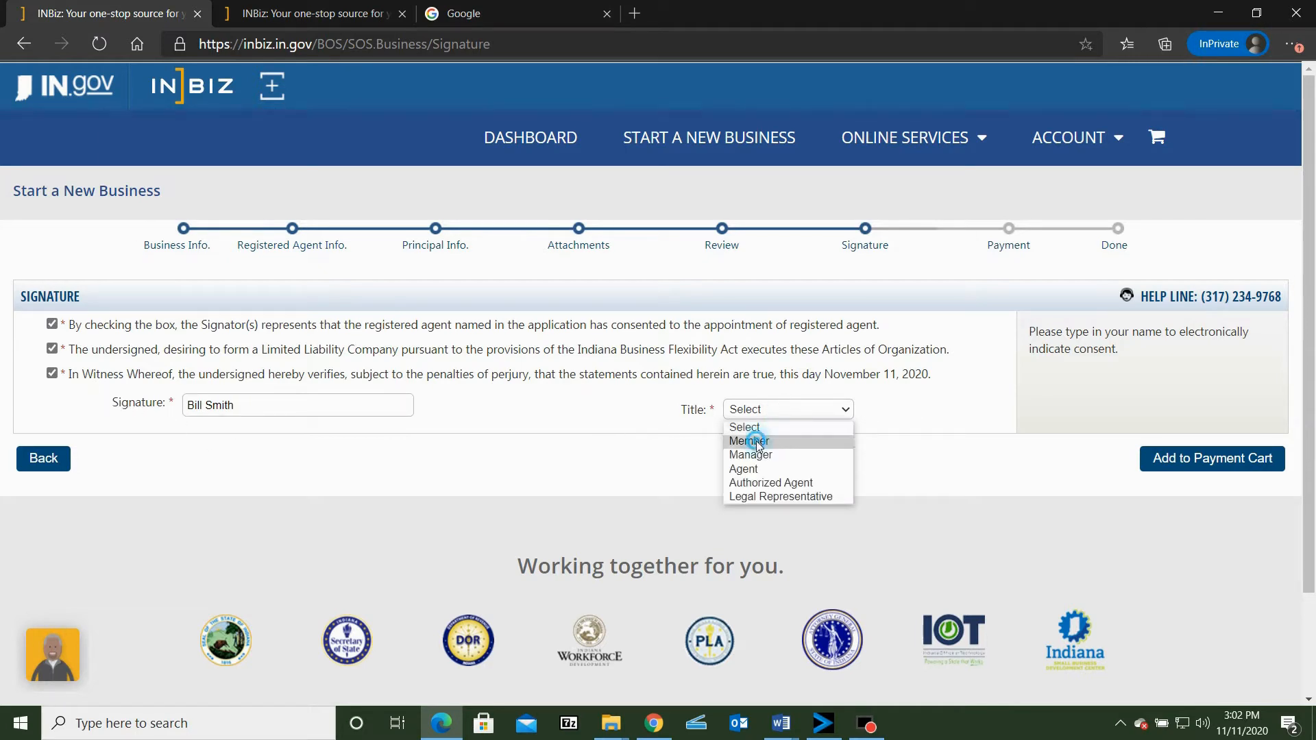
left_click(757, 440)
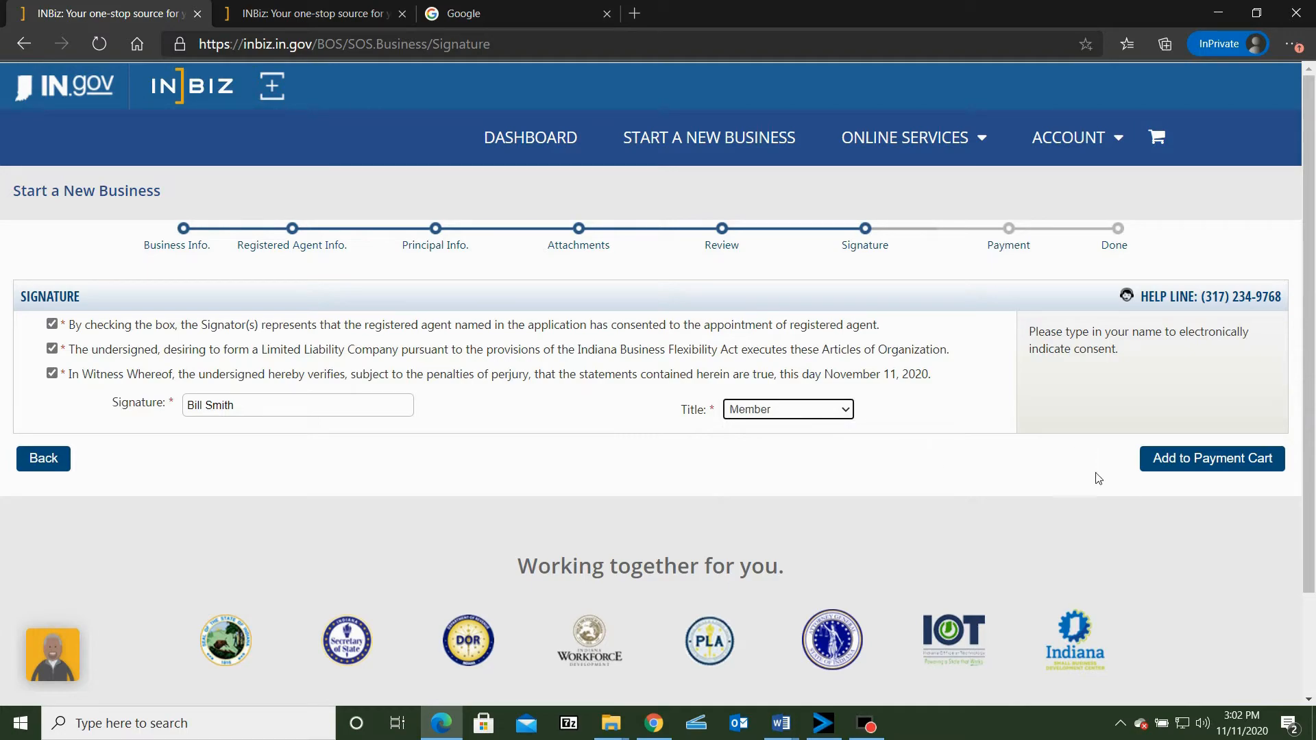
left_click(1198, 459)
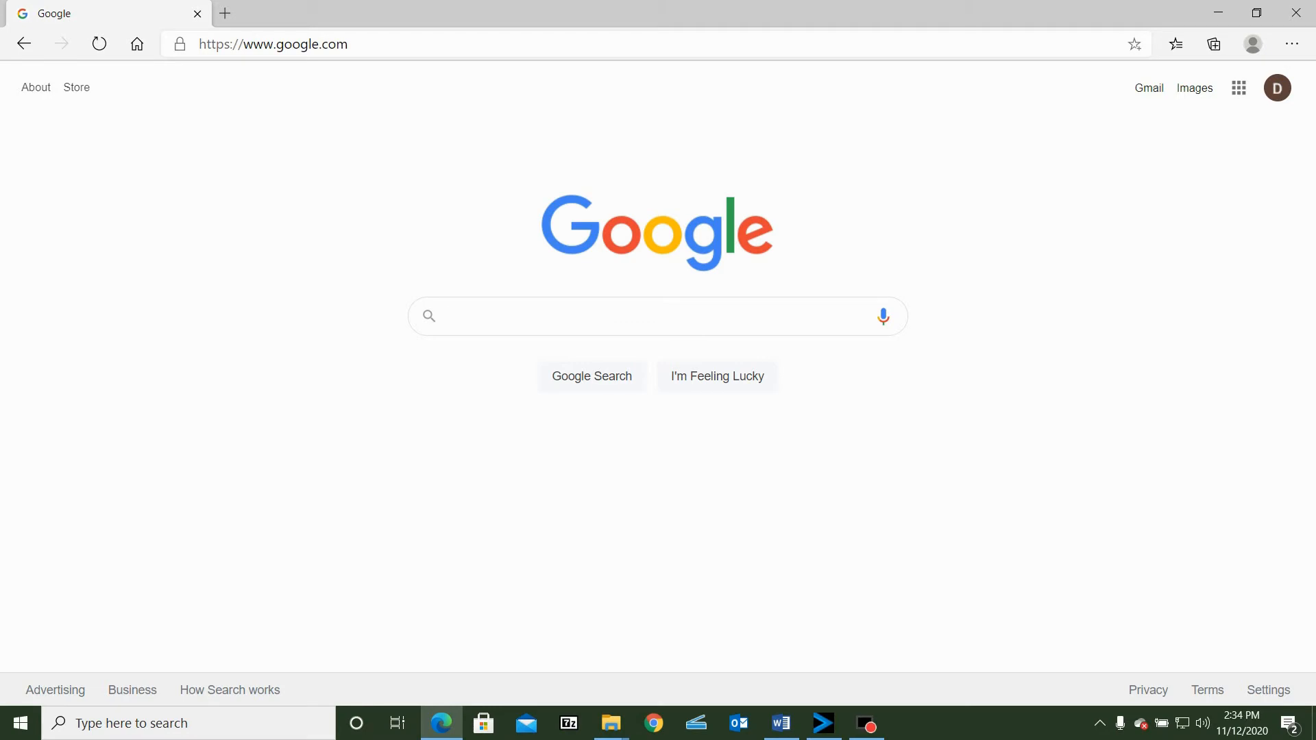
Search Google for "federal ein online" and open the IRS page for applying for an Employer Identification Number online
type("fed")
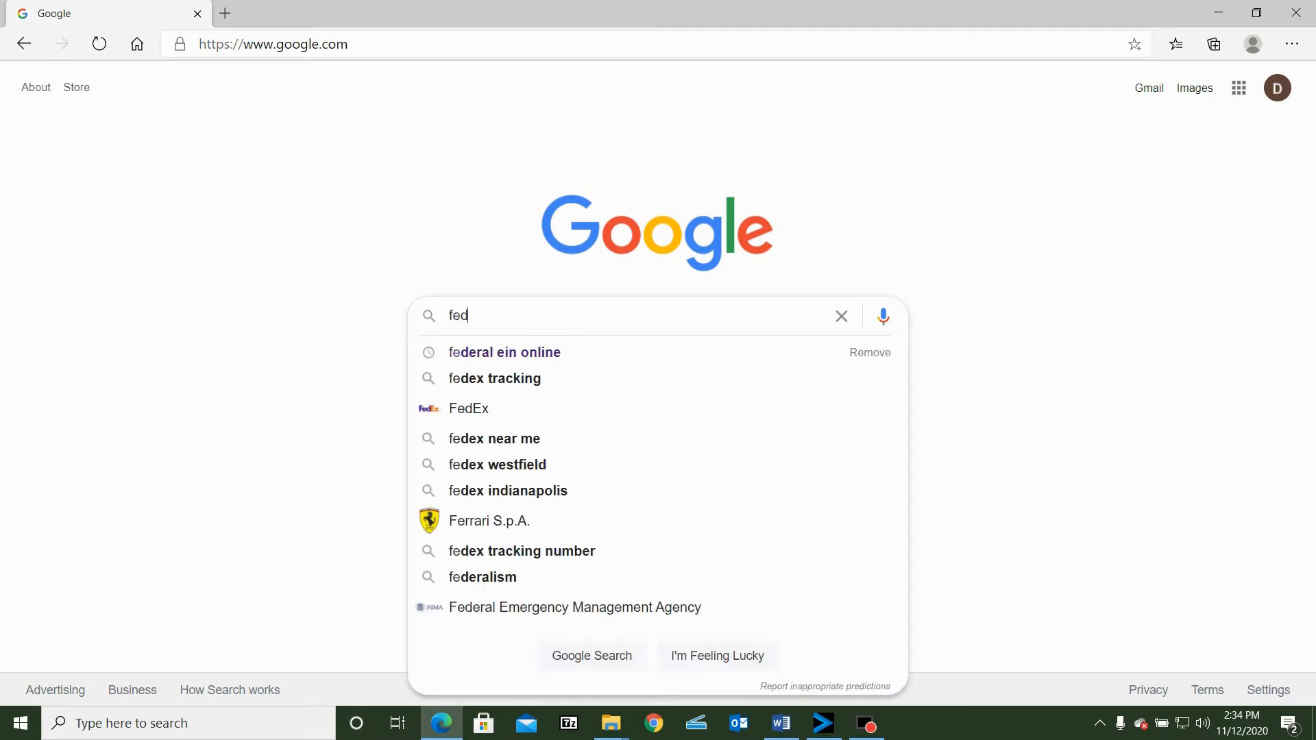
type("eral ein online")
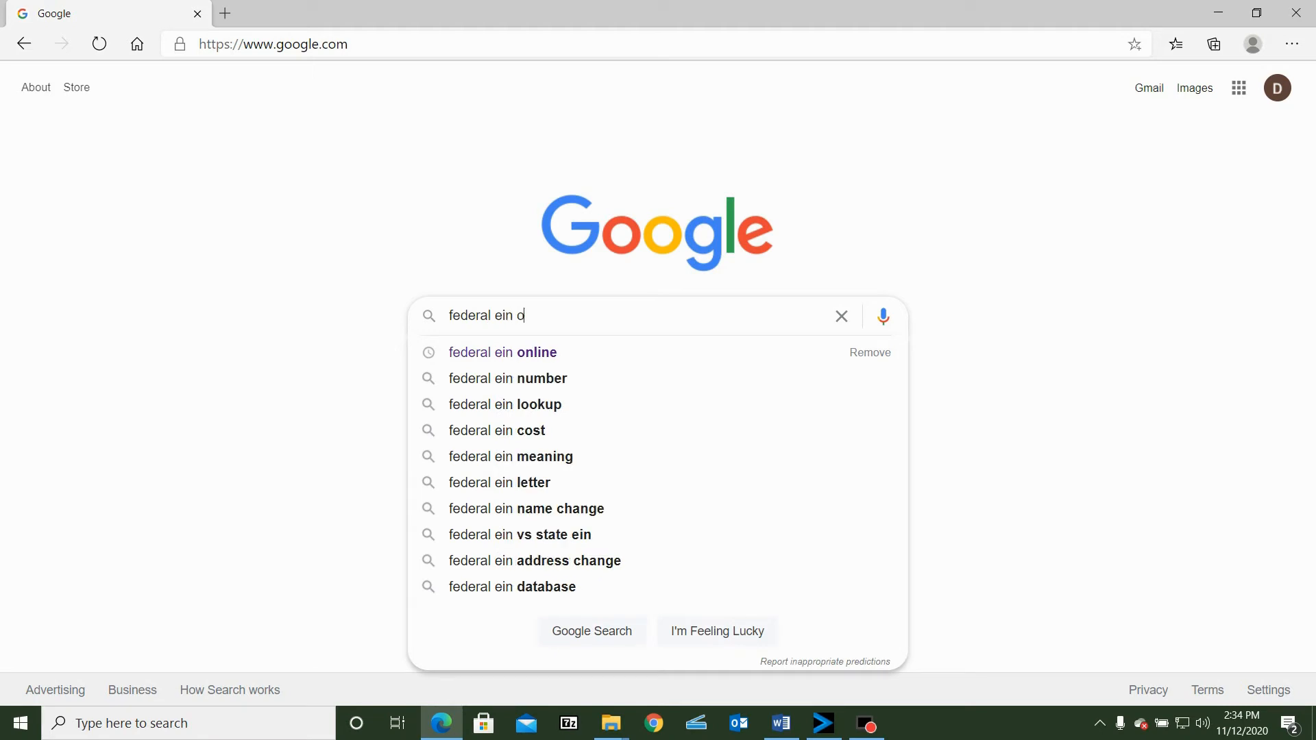
key("Return")
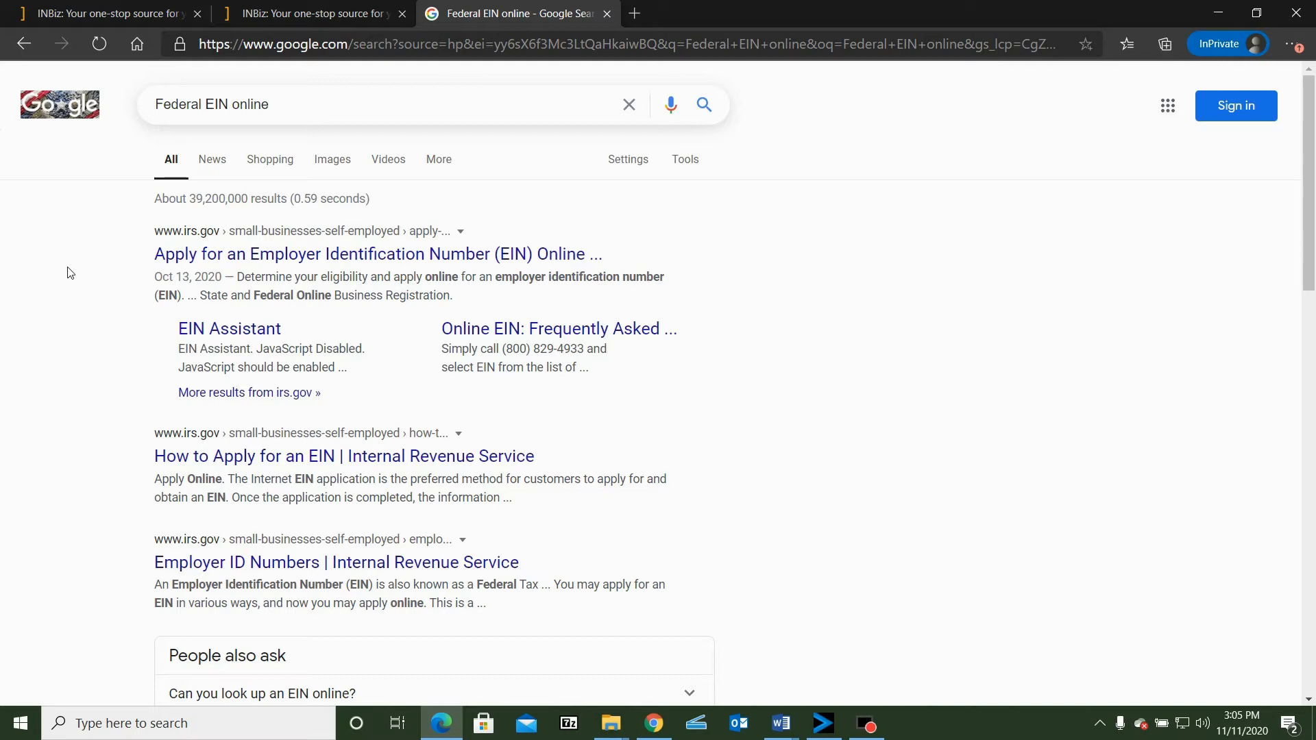
left_click(182, 254)
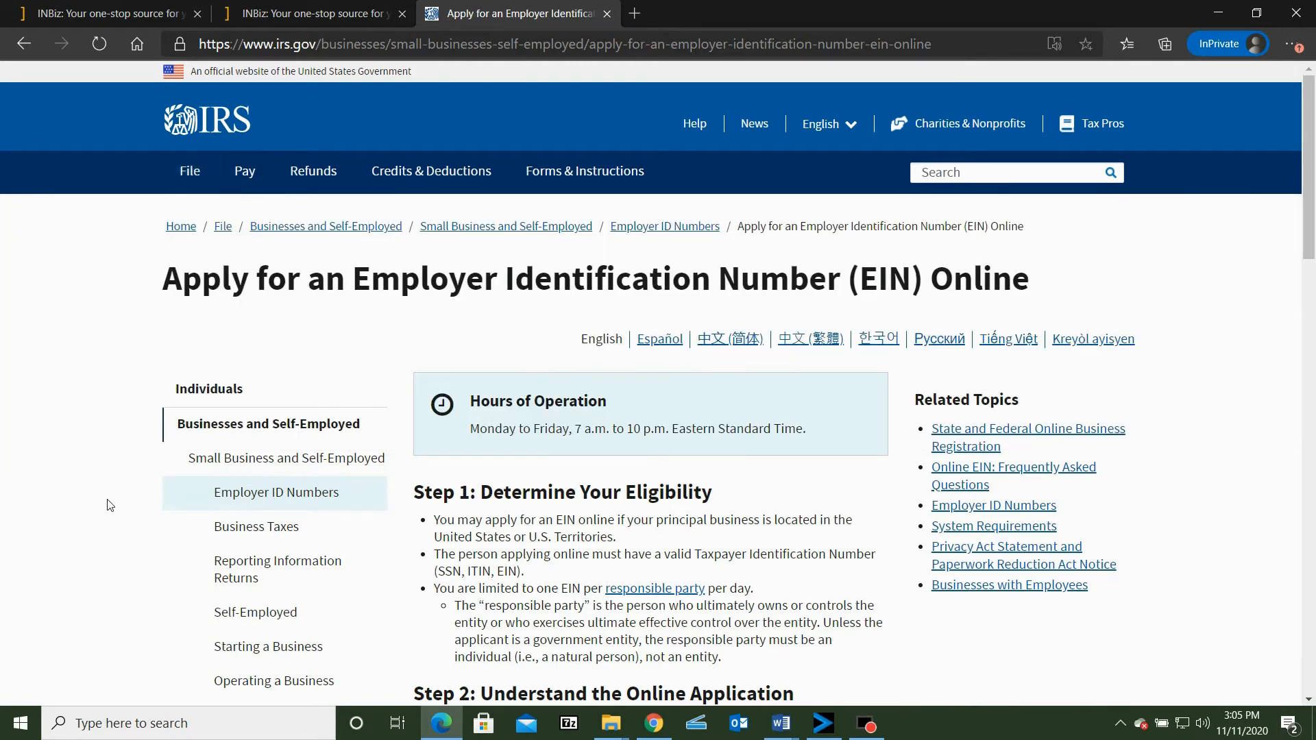
Launch the IRS online EIN application, accept the authorized-use notice and begin the application
scroll(113, 507, "down", 5)
scroll(120, 487, "down", 3)
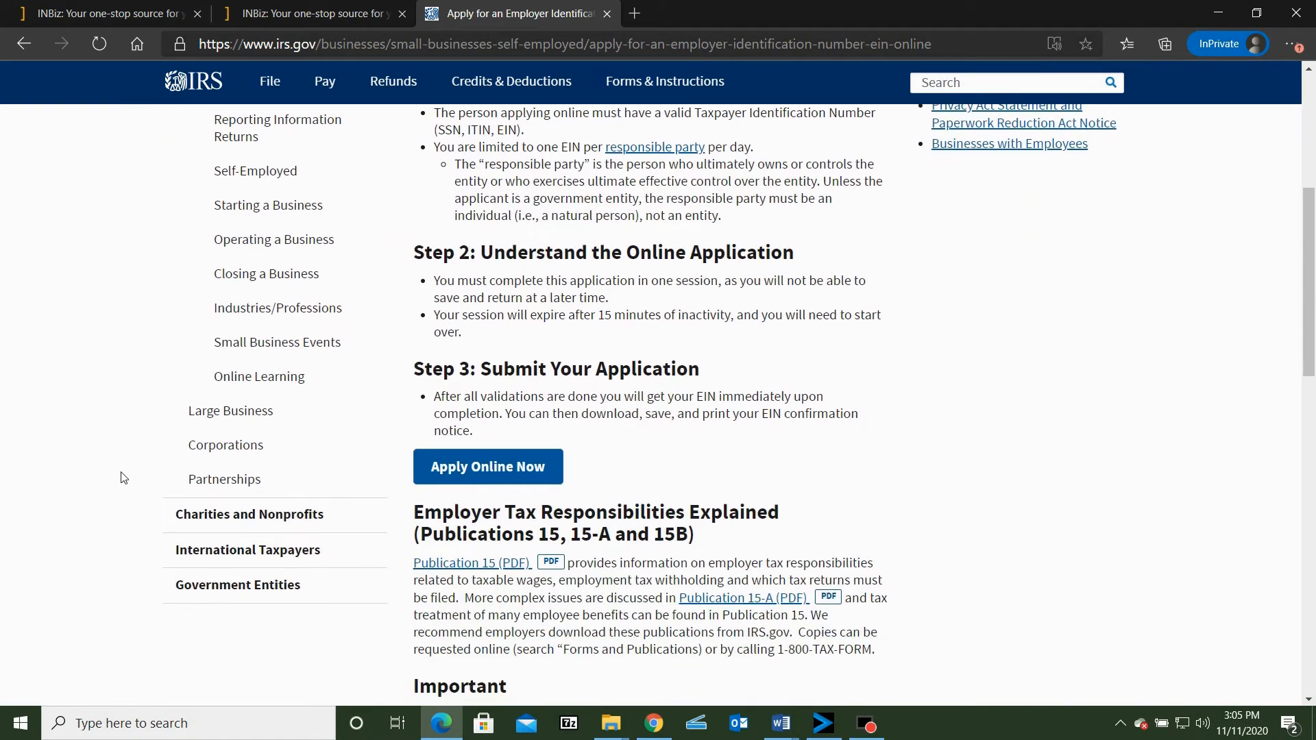
left_click(492, 467)
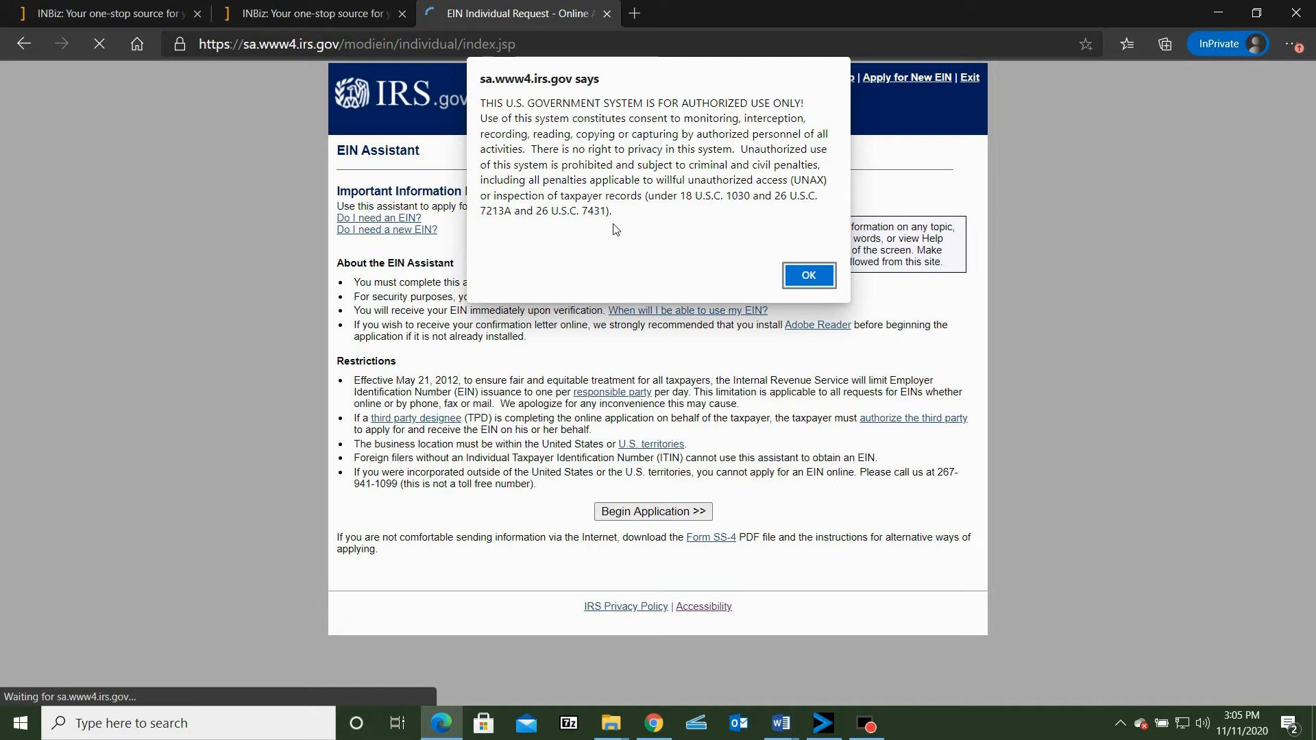
left_click(822, 281)
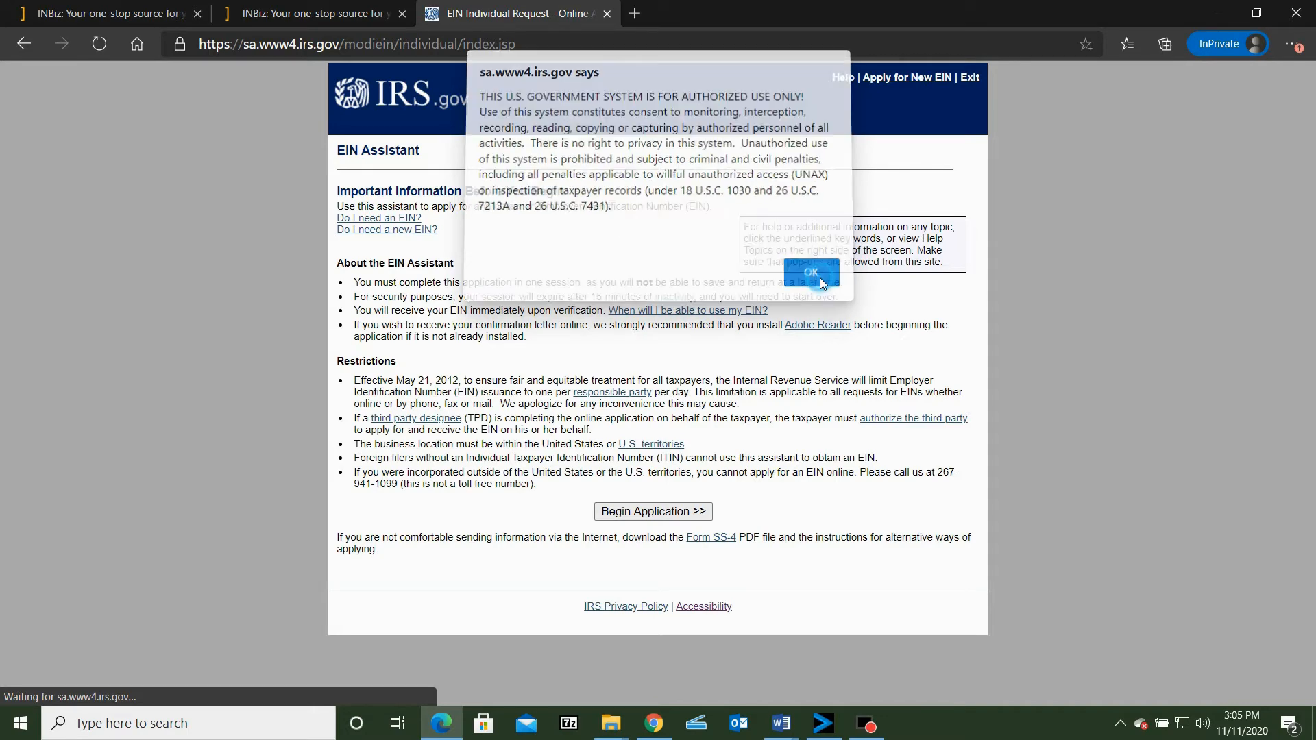
left_click(643, 519)
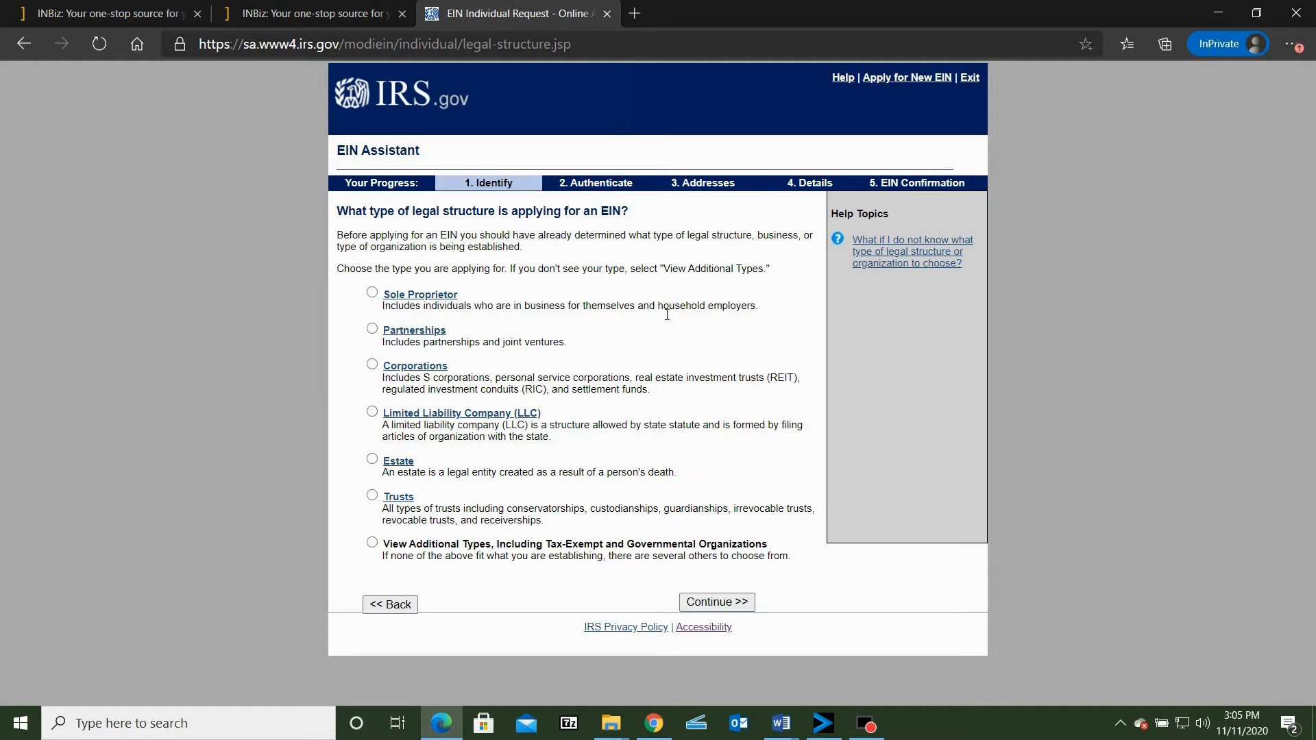
Choose Limited Liability Company (LLC) as the legal structure and continue past its description
left_click(371, 413)
left_click(699, 601)
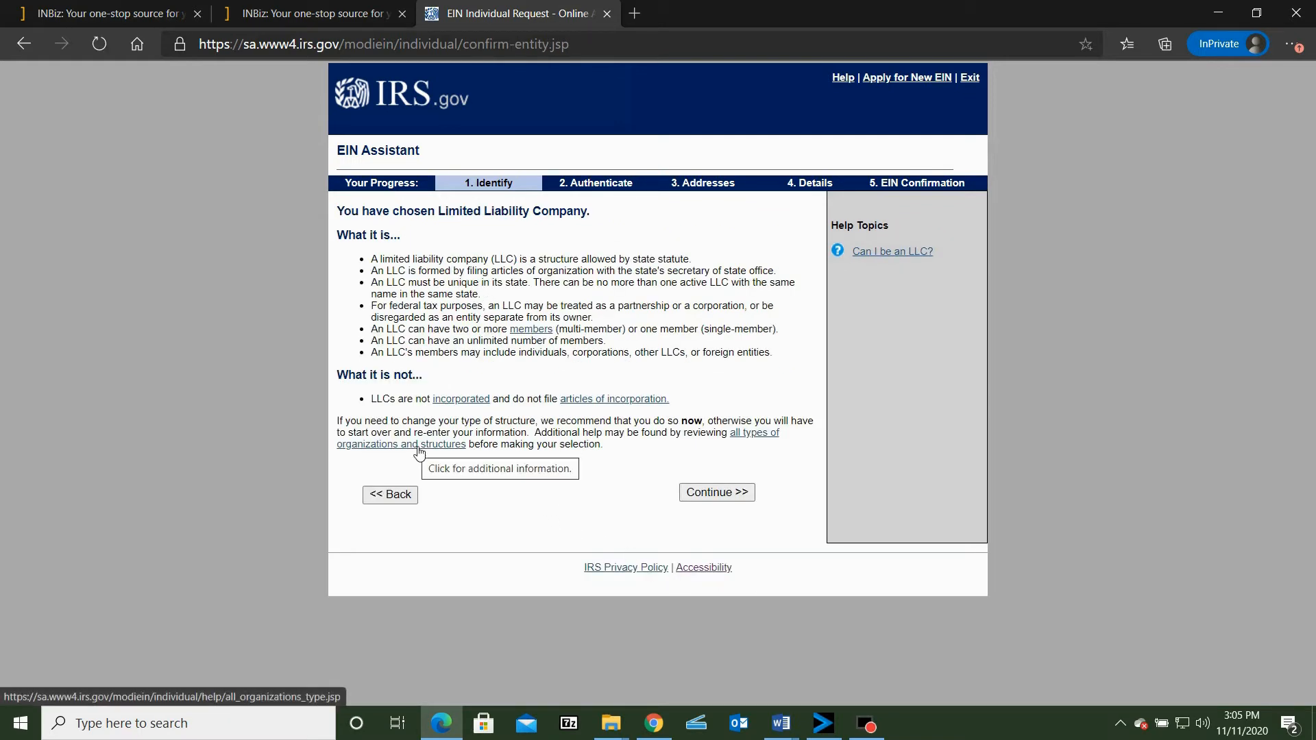
left_click(716, 494)
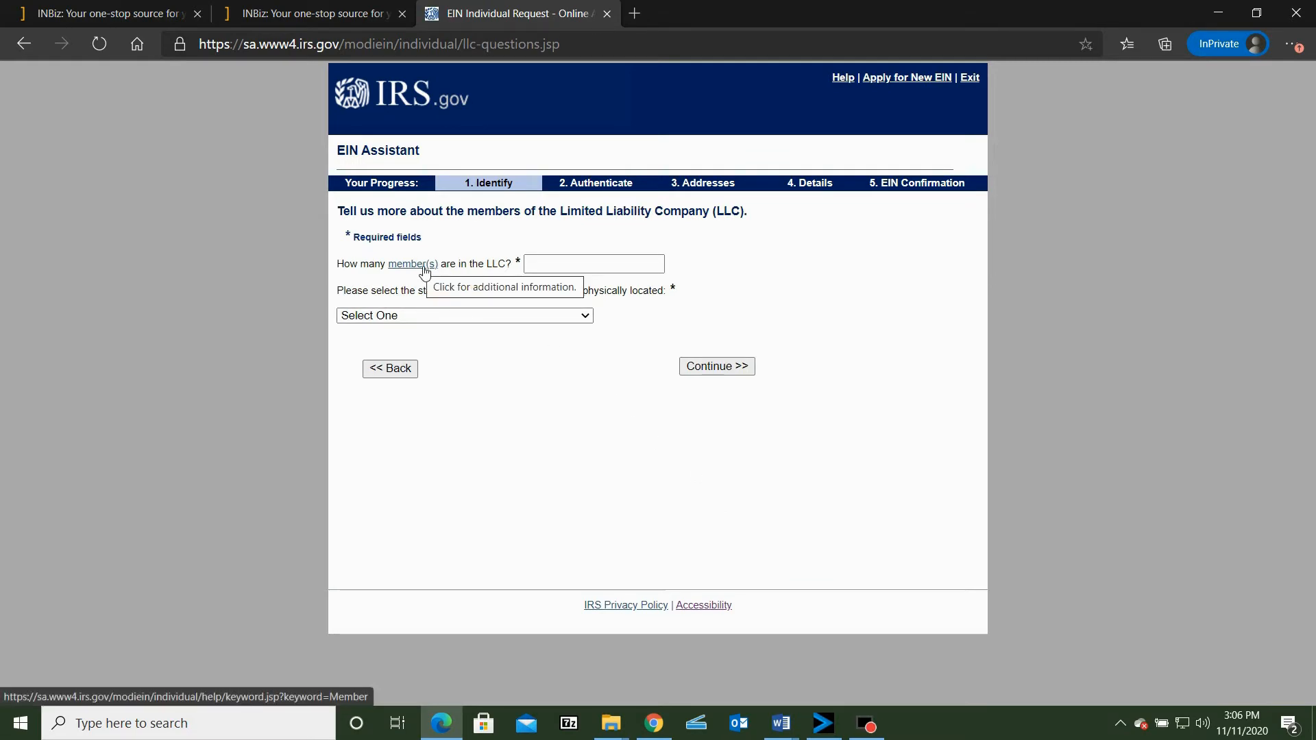
Enter 1 member and Indiana (IN) as the LLC's physical location, and confirm the single-member LLC classification
left_click(589, 264)
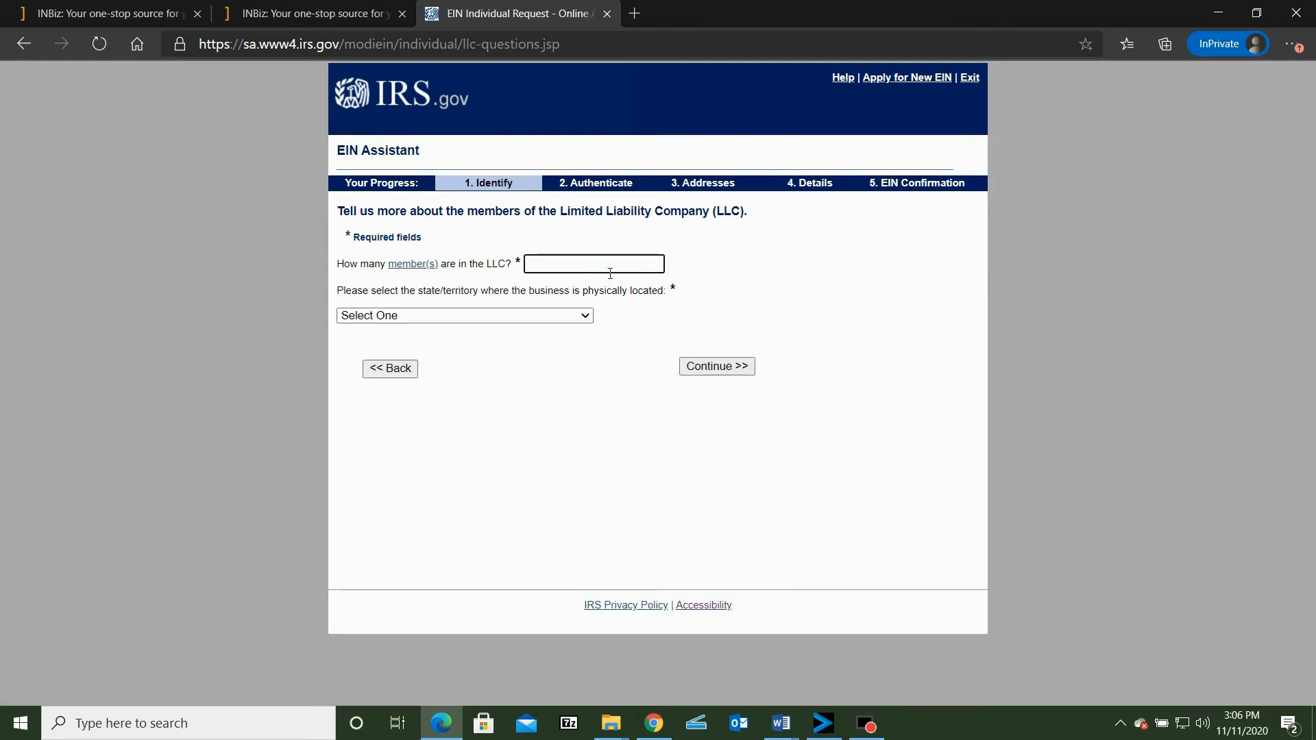
type("1")
left_click(483, 316)
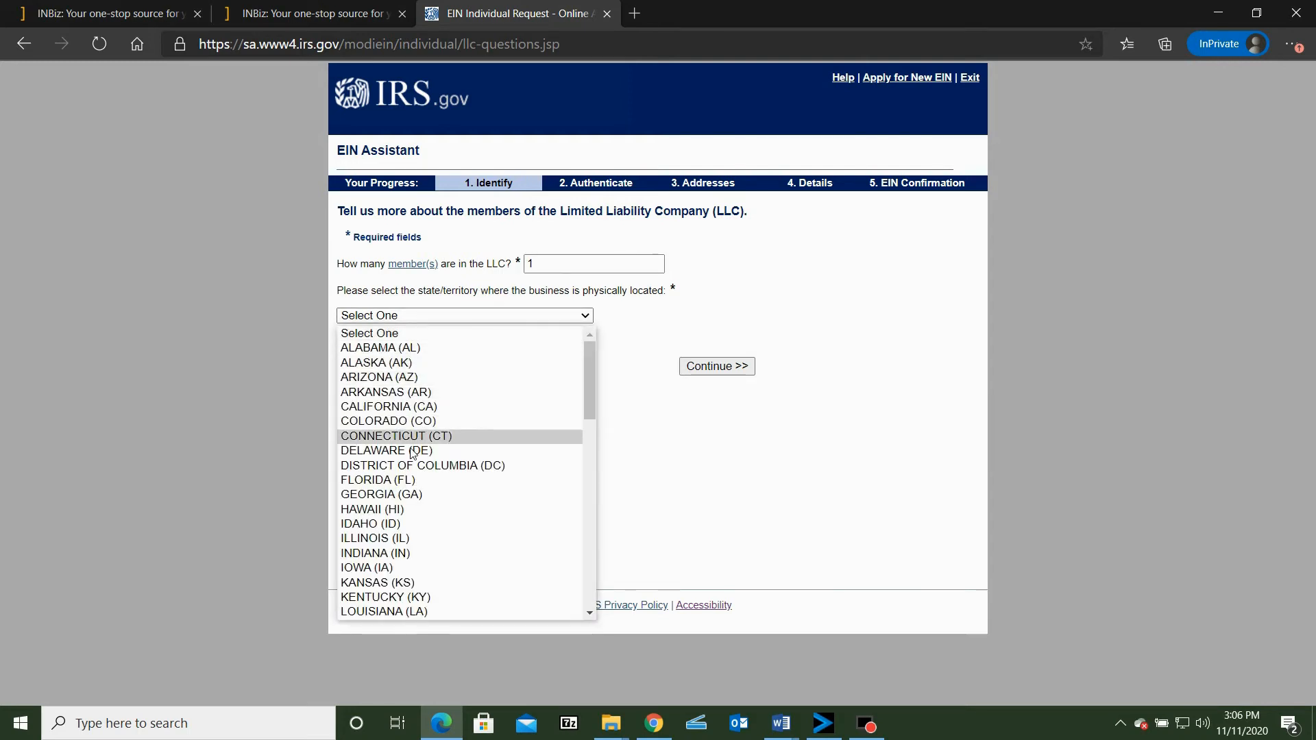
left_click(396, 554)
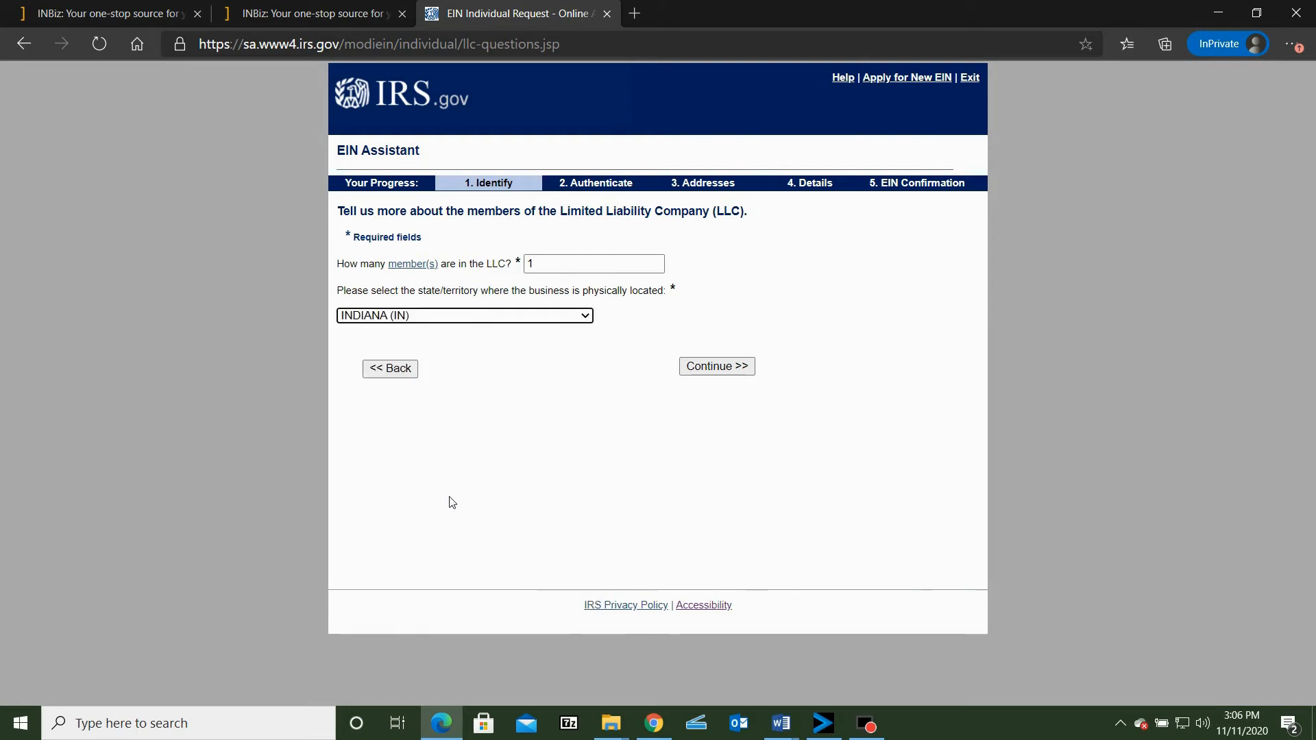
left_click(711, 366)
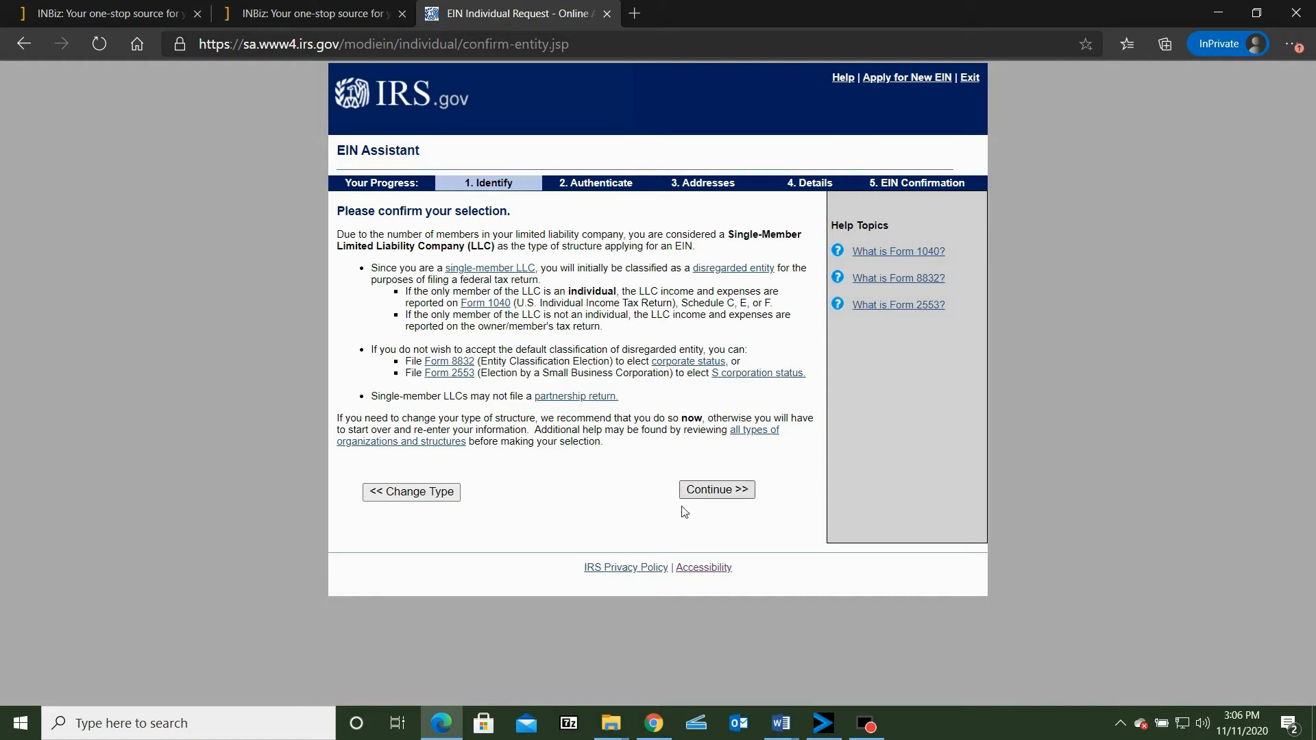
left_click(710, 491)
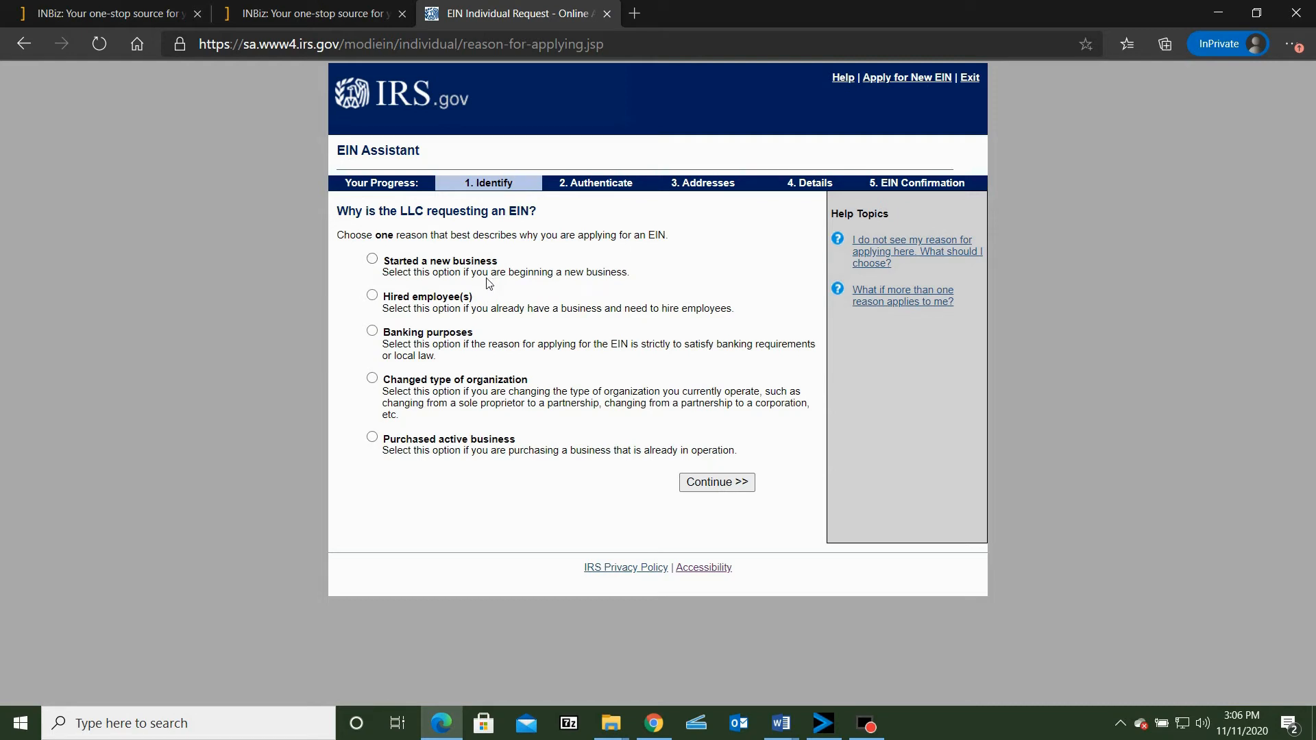
Choose Started a new business as the reason for applying, and submit the responsible party's details as an owner or member of the LLC
left_click(373, 259)
left_click(708, 487)
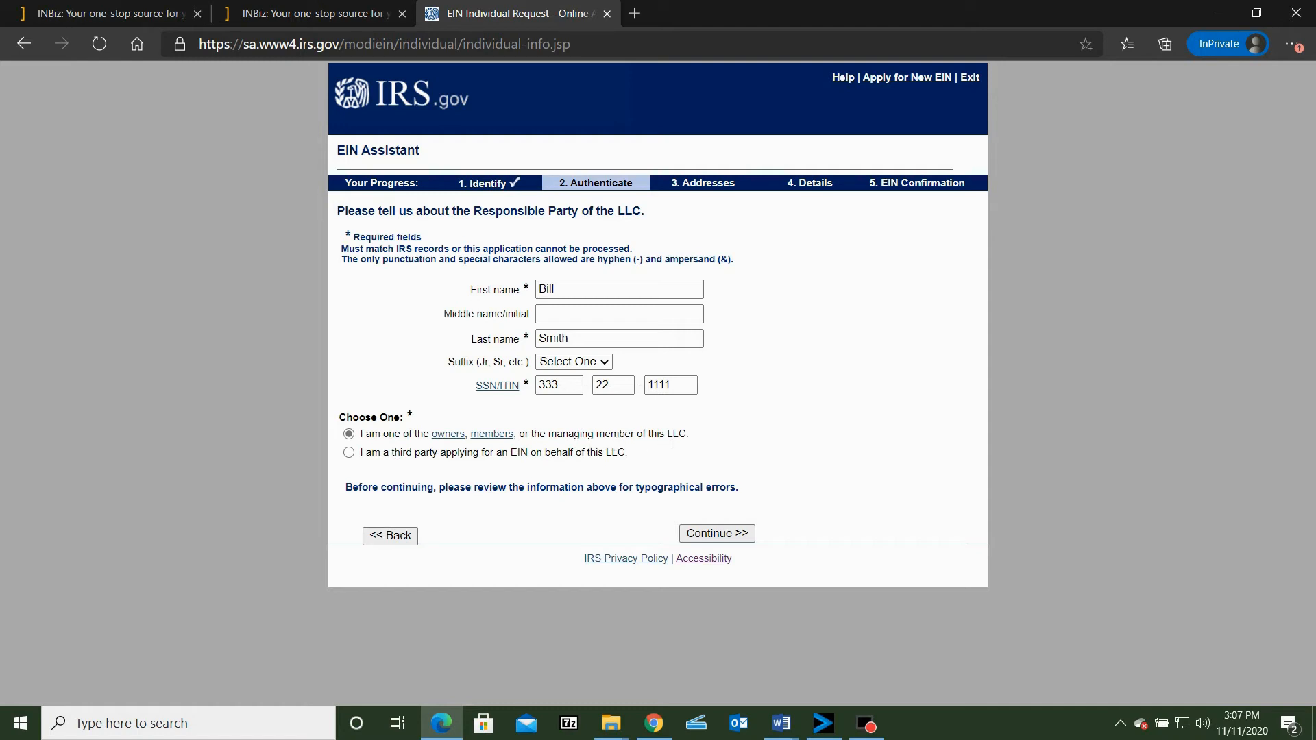
left_click(692, 535)
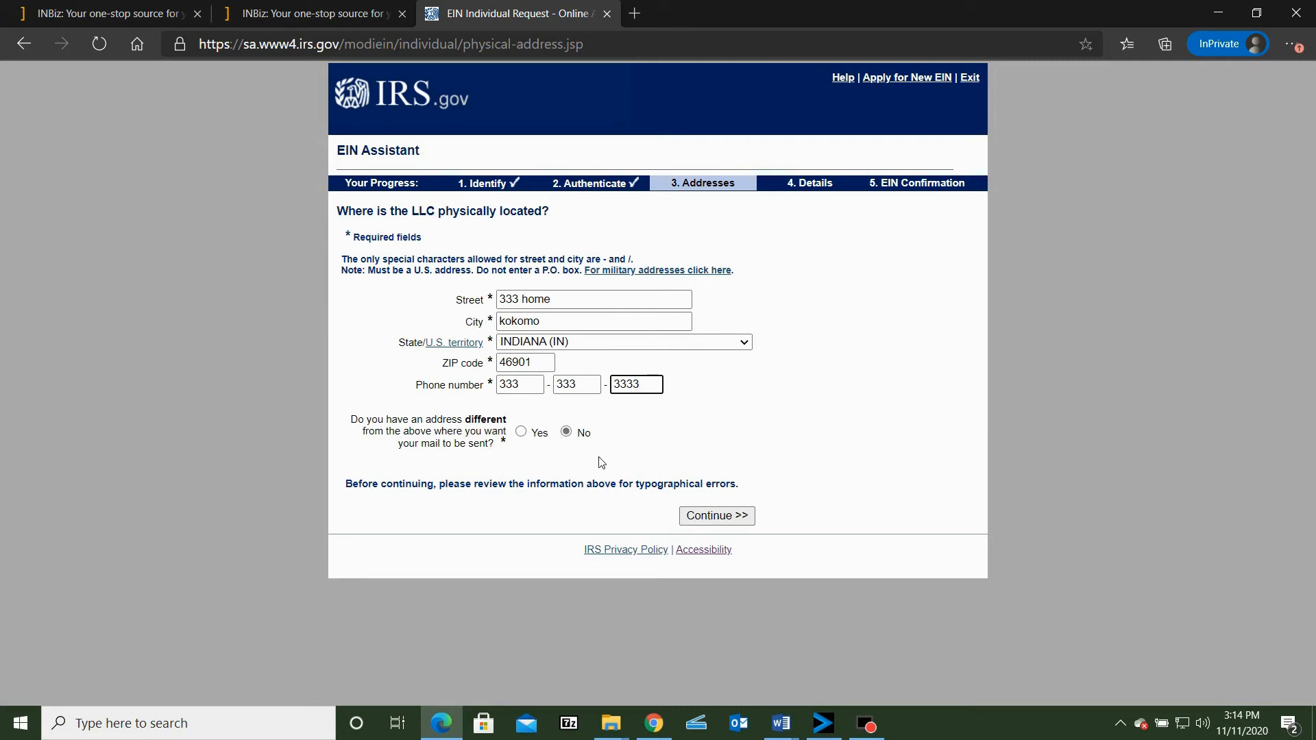
Submit the LLC's physical address and phone number without a separate mailing address, and accept the address as entered
left_click(691, 514)
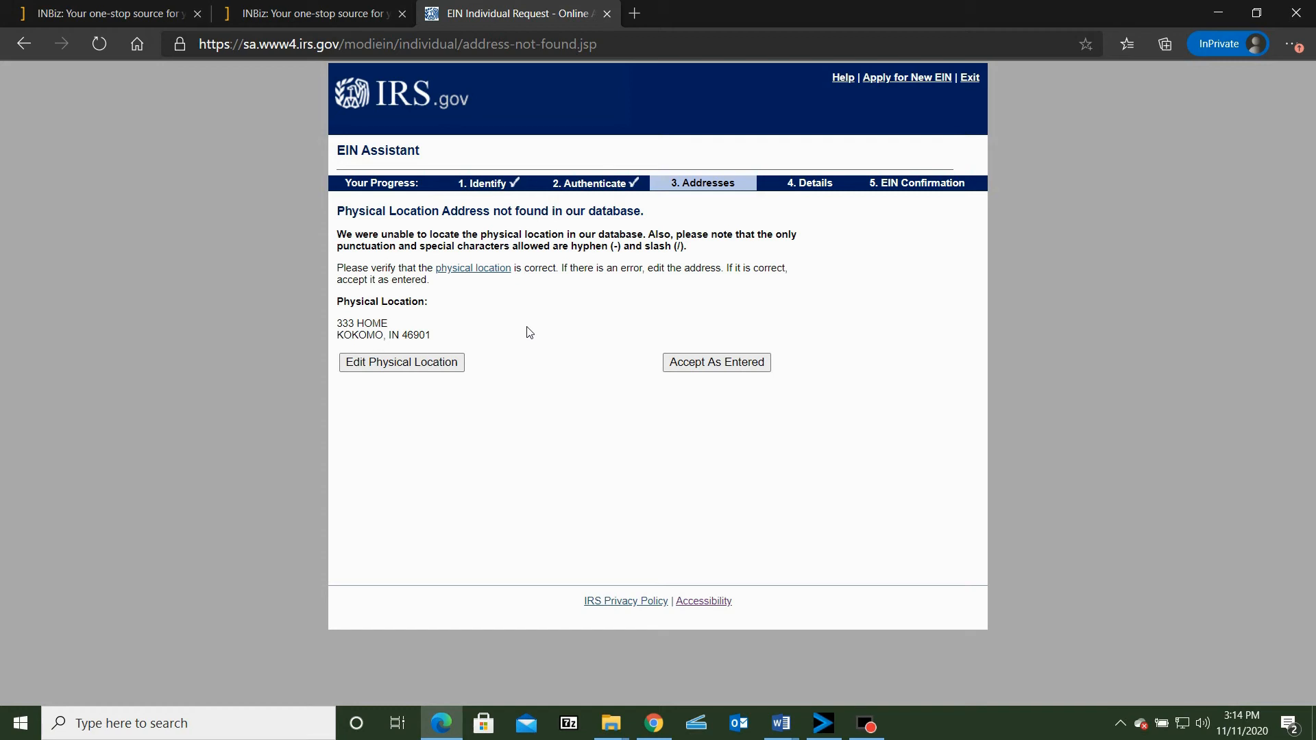
left_click(717, 363)
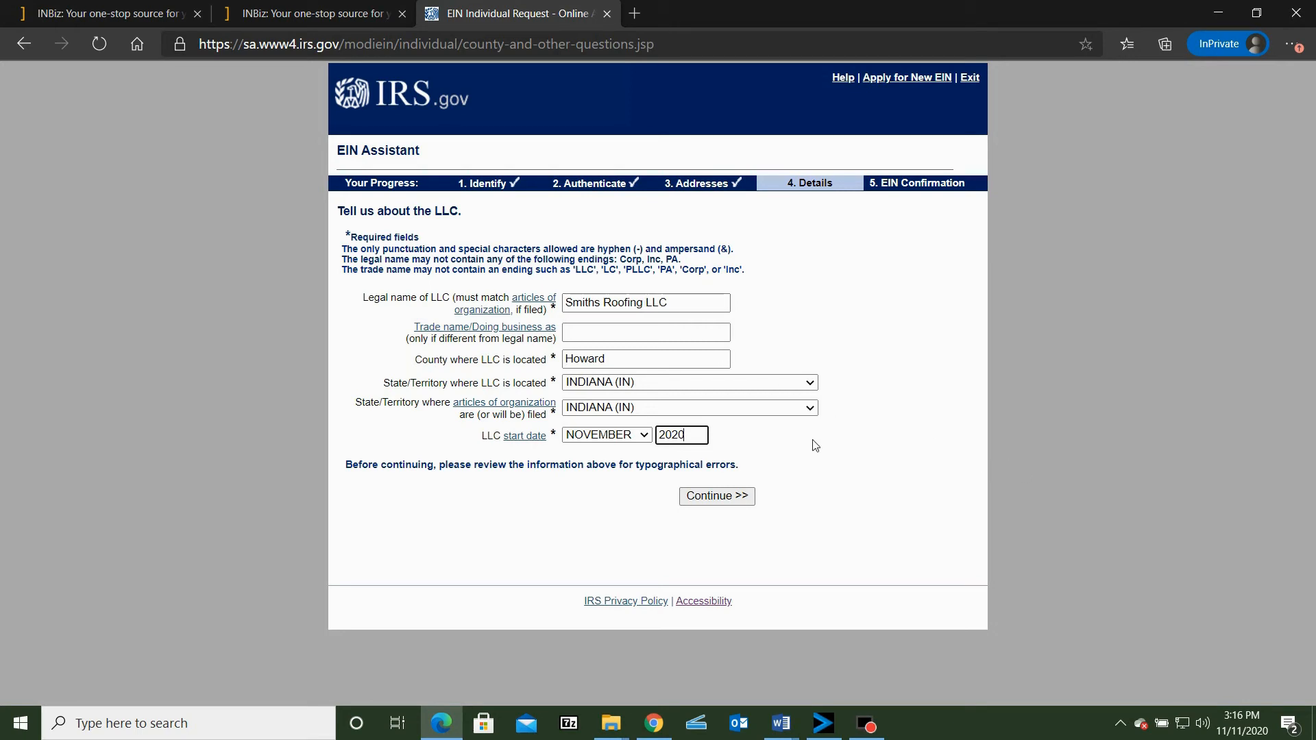
Submit Smiths Roofing LLC's details with Howard county, Indiana and start date November 2020, and answer No to all additional business and employee questions
left_click(720, 497)
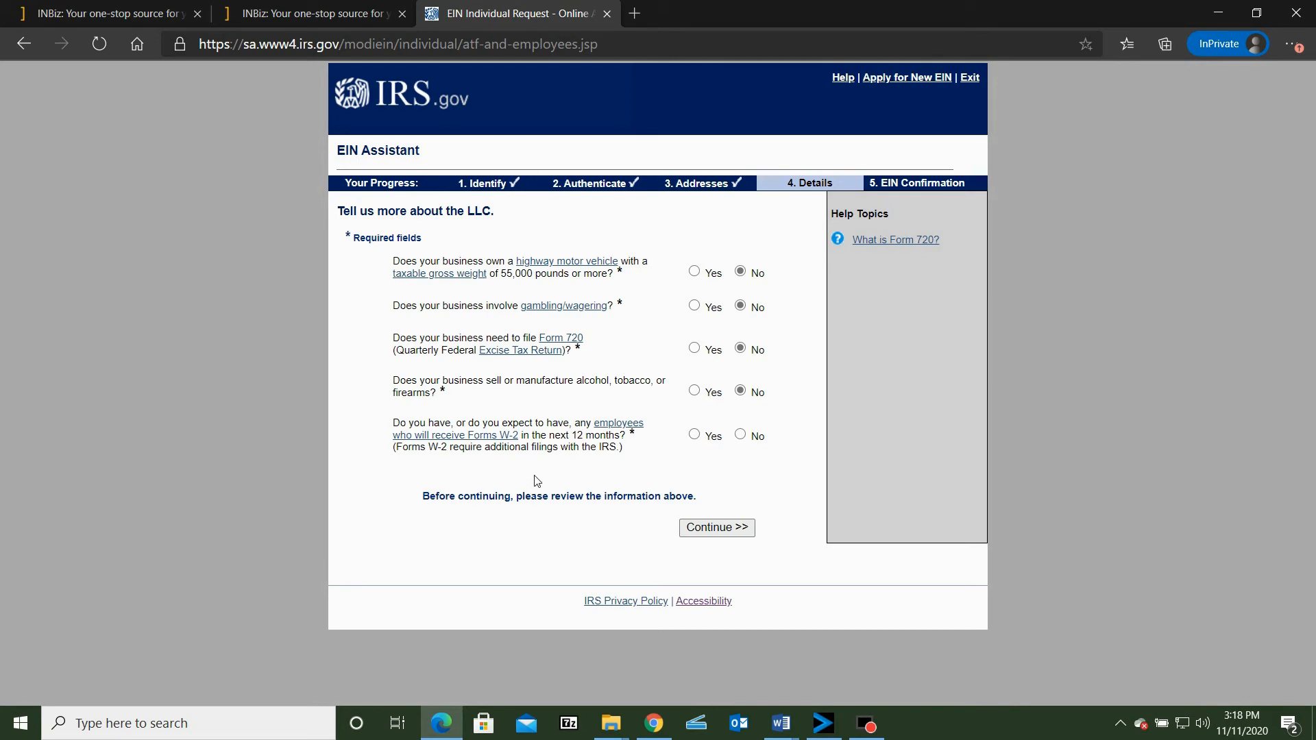
left_click(741, 437)
left_click(717, 524)
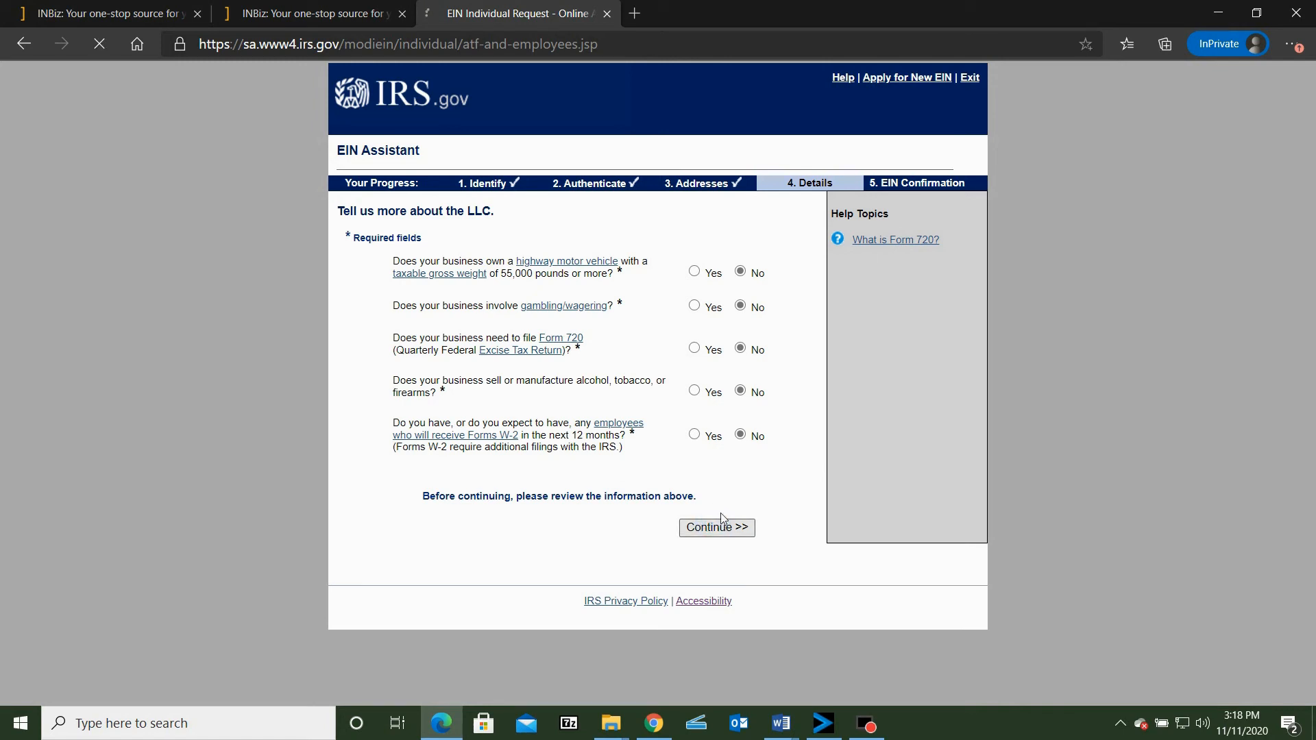
Choose Construction as the category describing the business activity and continue
scroll(760, 370, "down", 1)
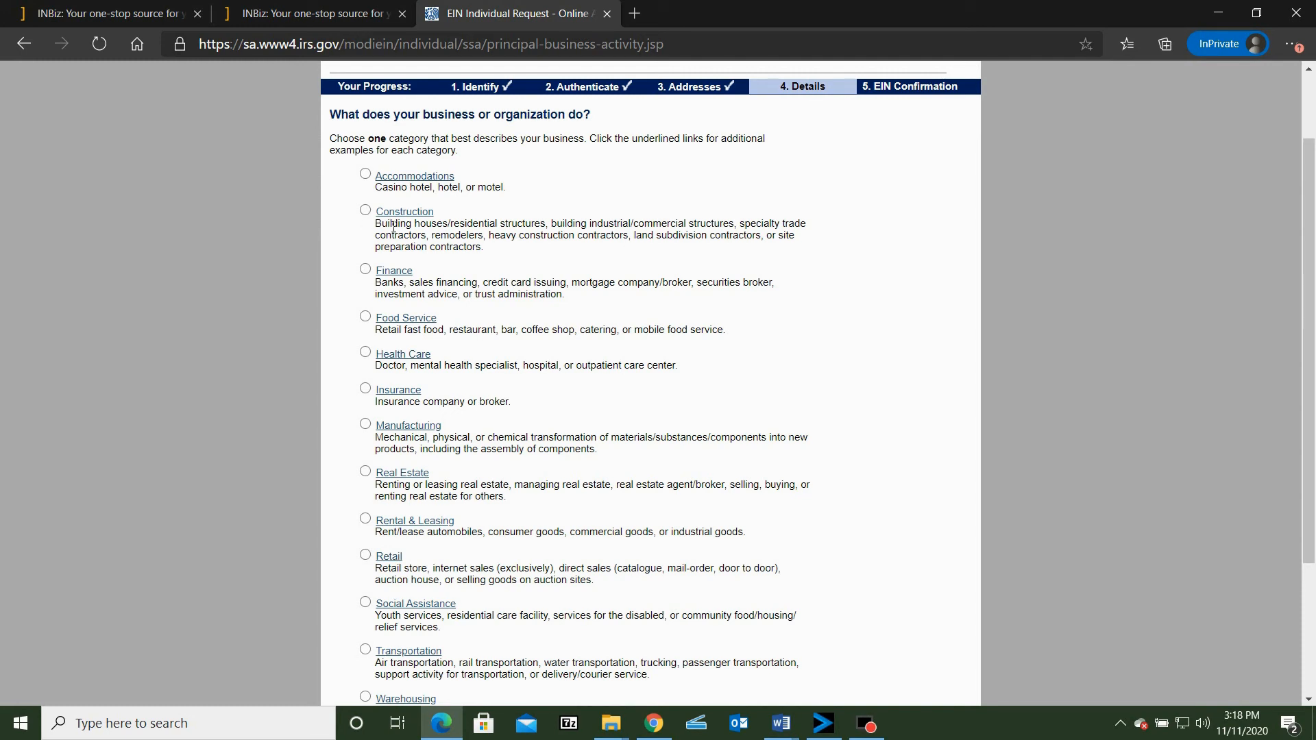
left_click(365, 210)
scroll(484, 288, "down", 3)
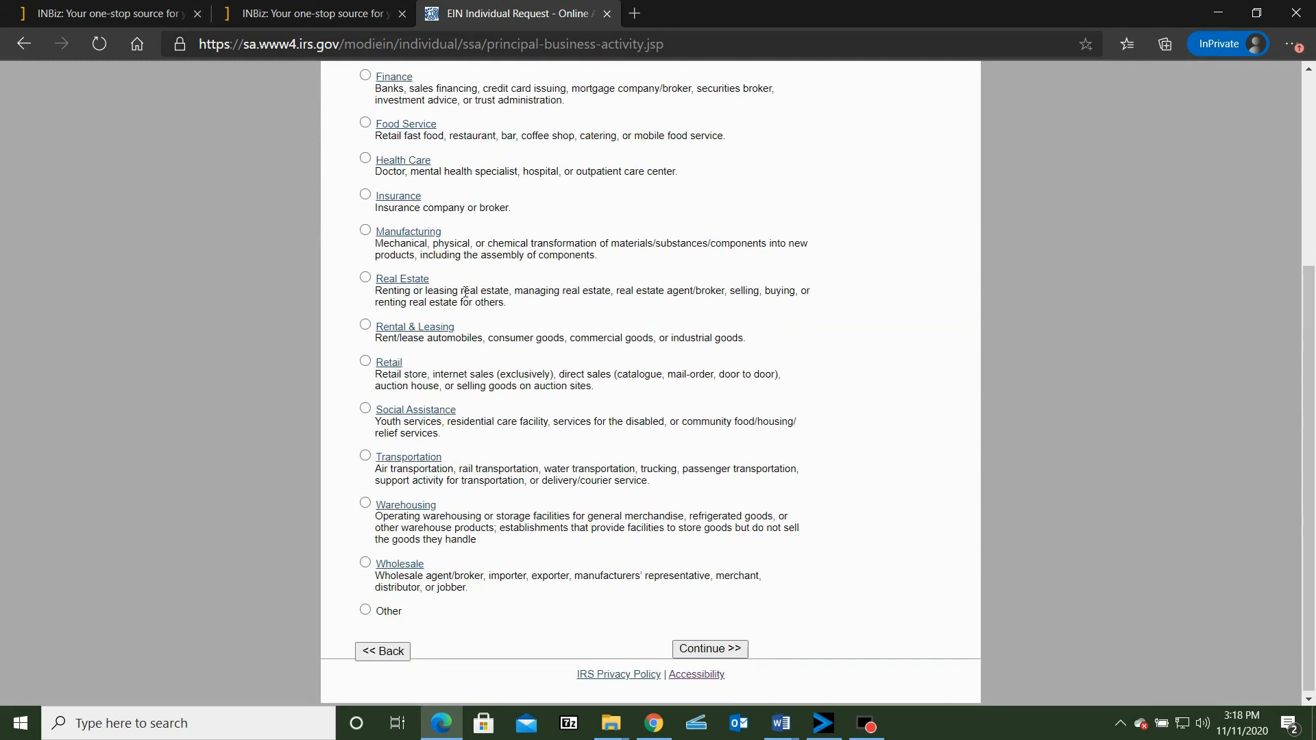
scroll(510, 473, "up", 3)
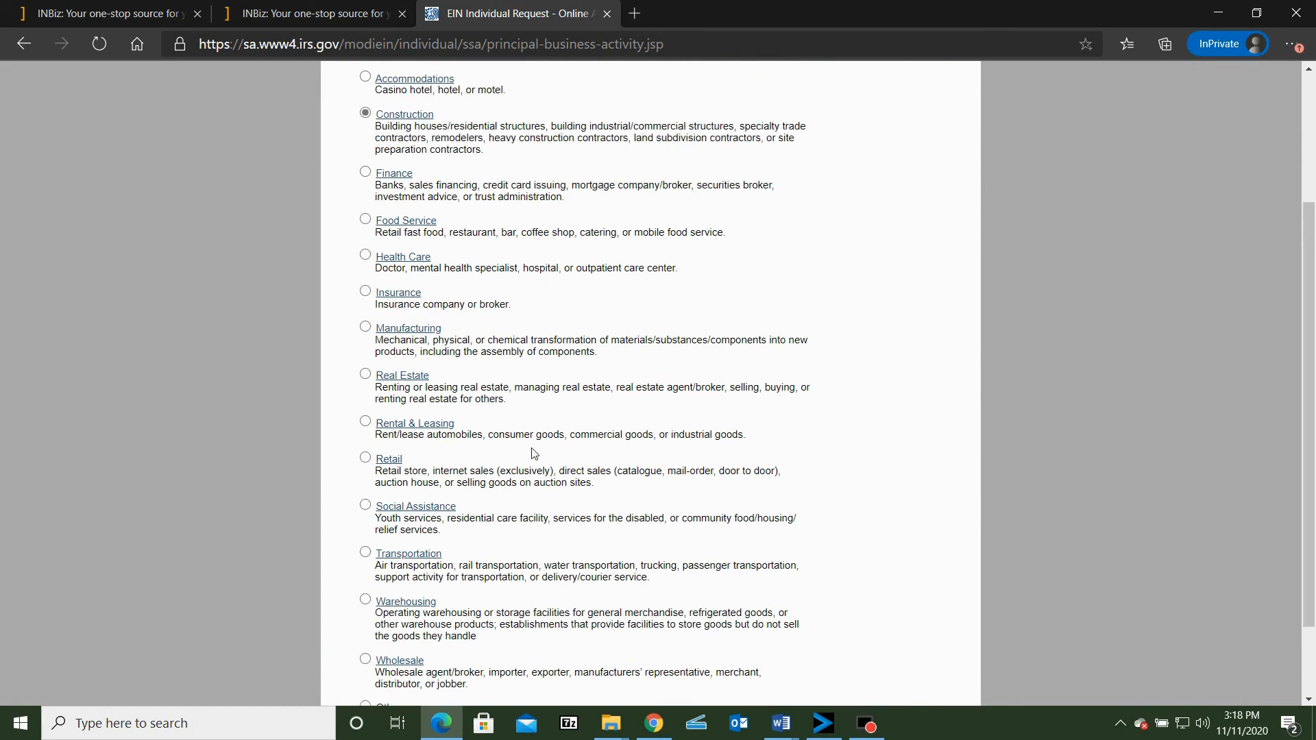
scroll(541, 444, "down", 3)
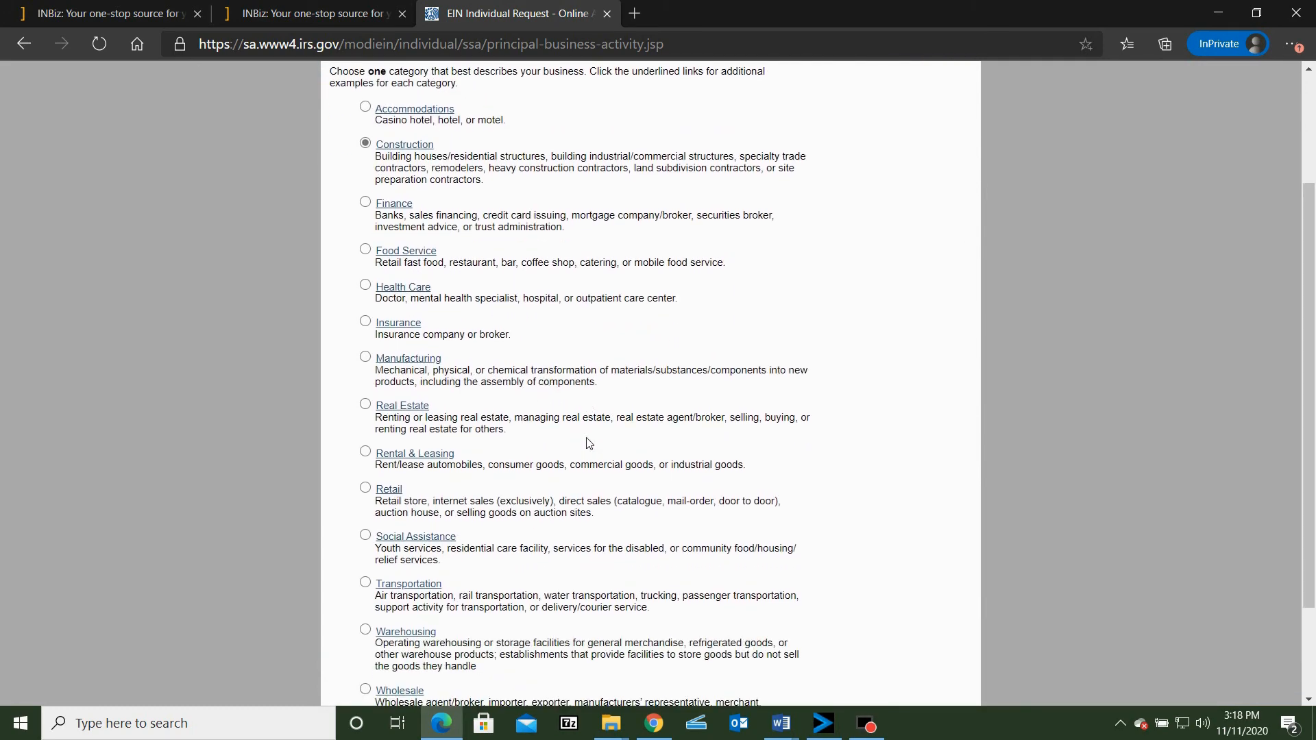
left_click(720, 648)
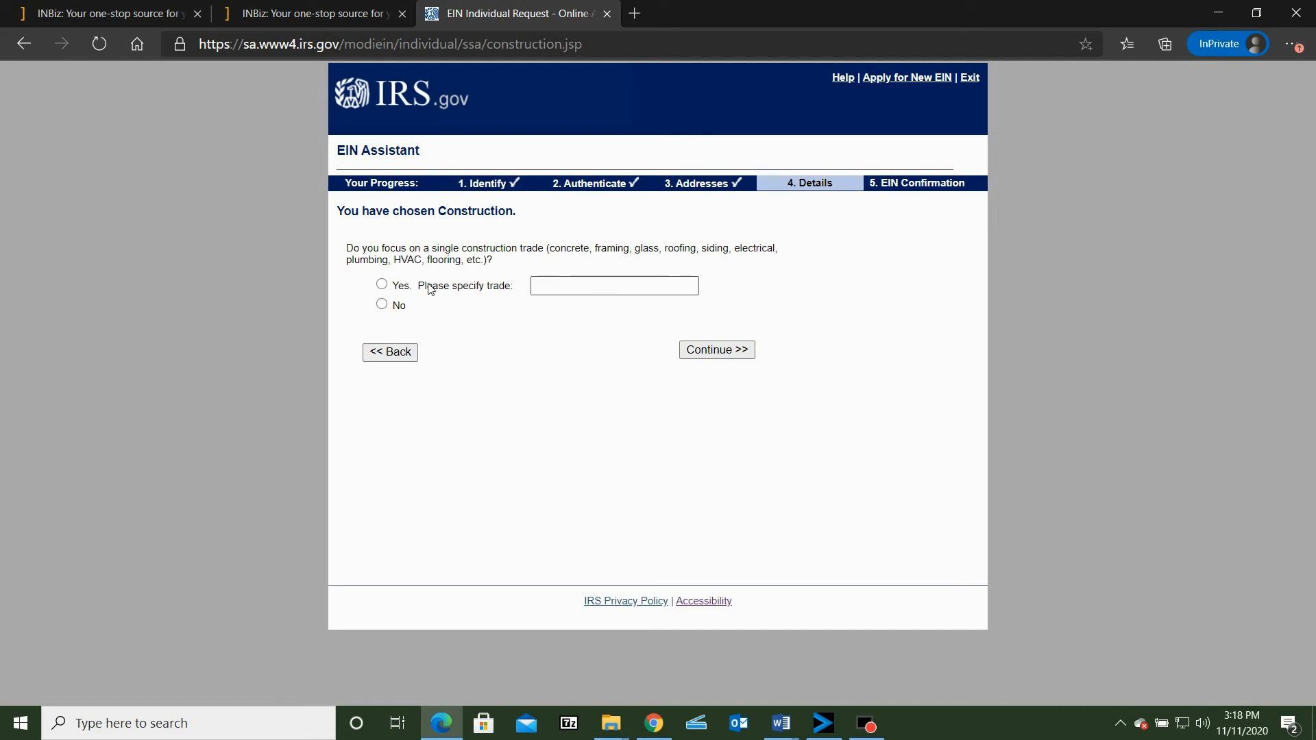
Answer Yes to focusing on a single construction trade, specify roofing as the trade, and continue
left_click(383, 285)
left_click(568, 287)
type("roofing")
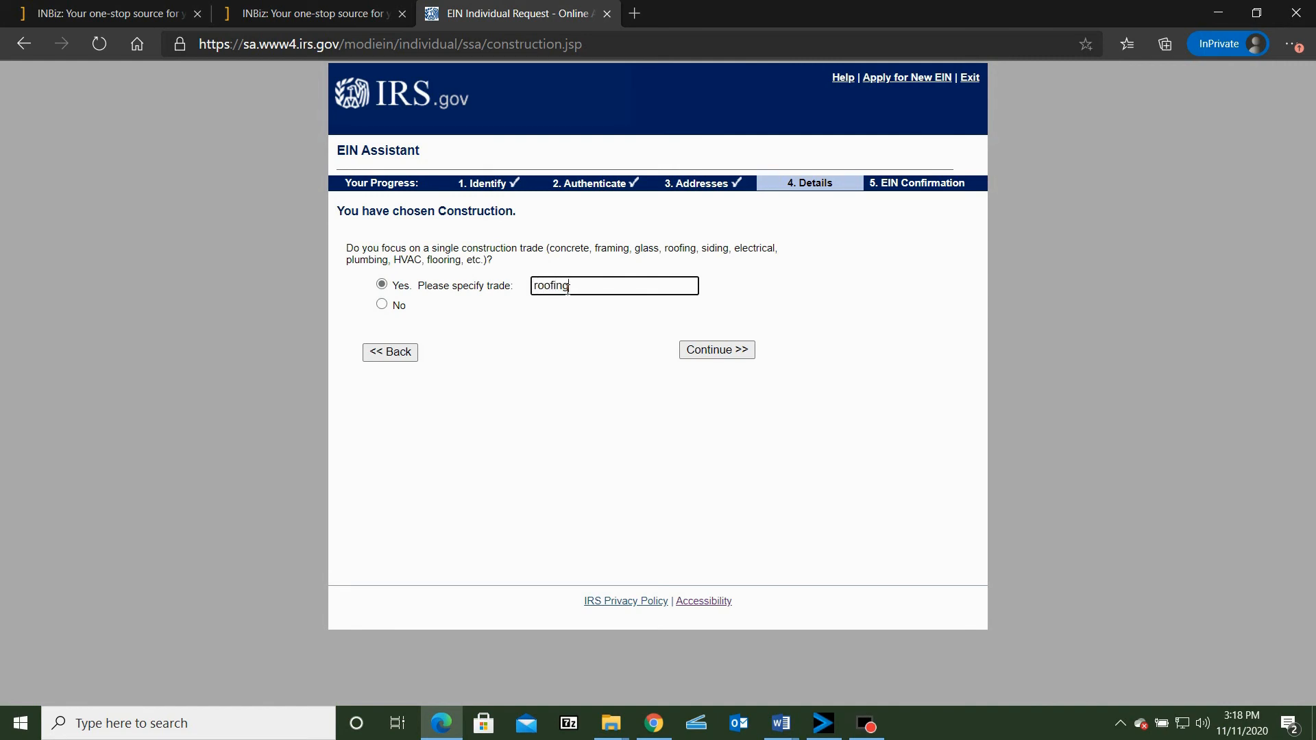
left_click(716, 354)
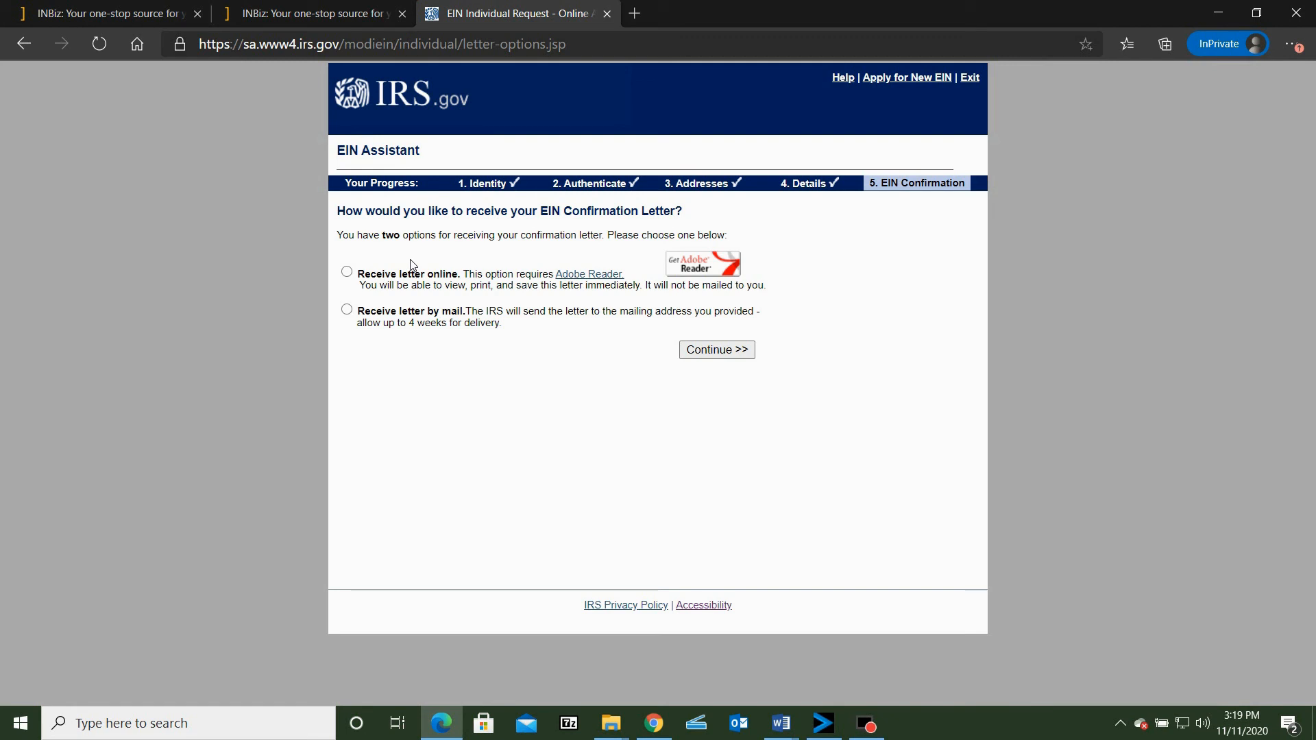
Choose to receive the EIN confirmation letter online, continue, and review the application summary through the submission section
left_click(346, 274)
left_click(730, 362)
scroll(792, 372, "down", 1)
scroll(789, 372, "down", 5)
scroll(805, 391, "up", 4)
scroll(800, 388, "up", 2)
scroll(788, 398, "down", 3)
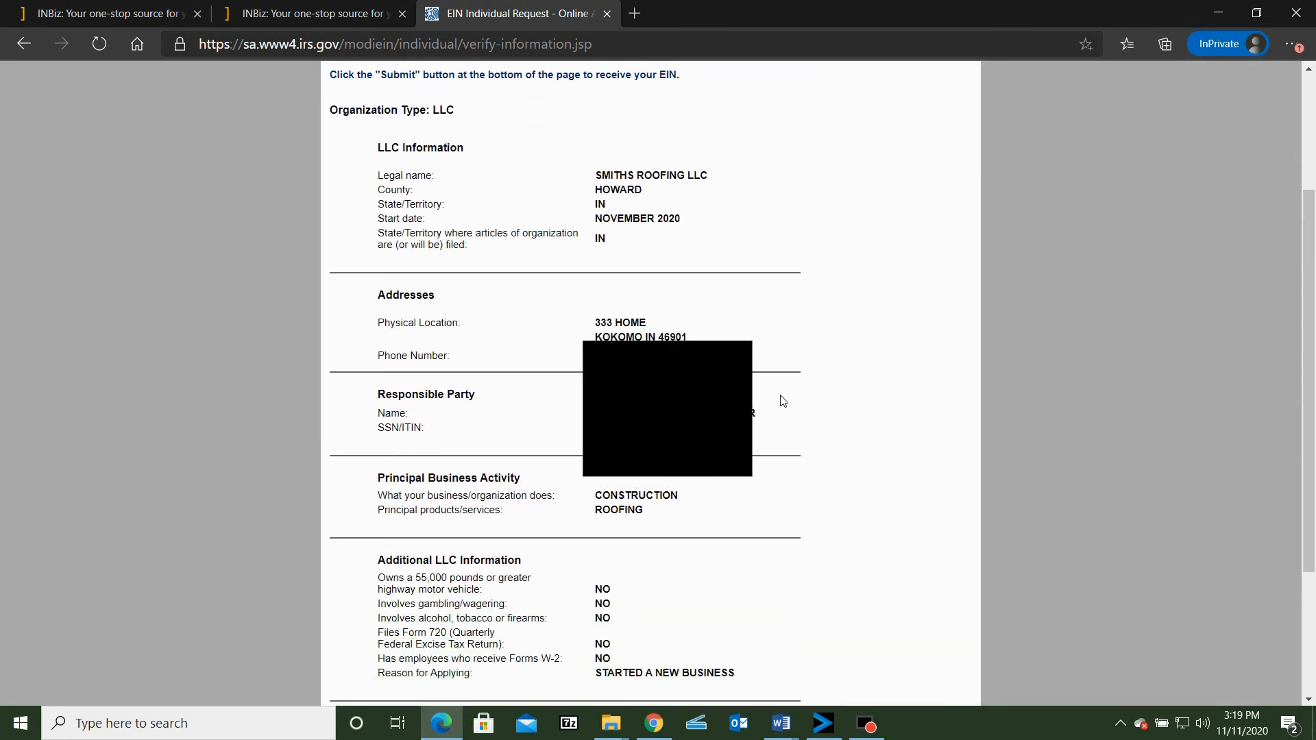
scroll(783, 401, "down", 3)
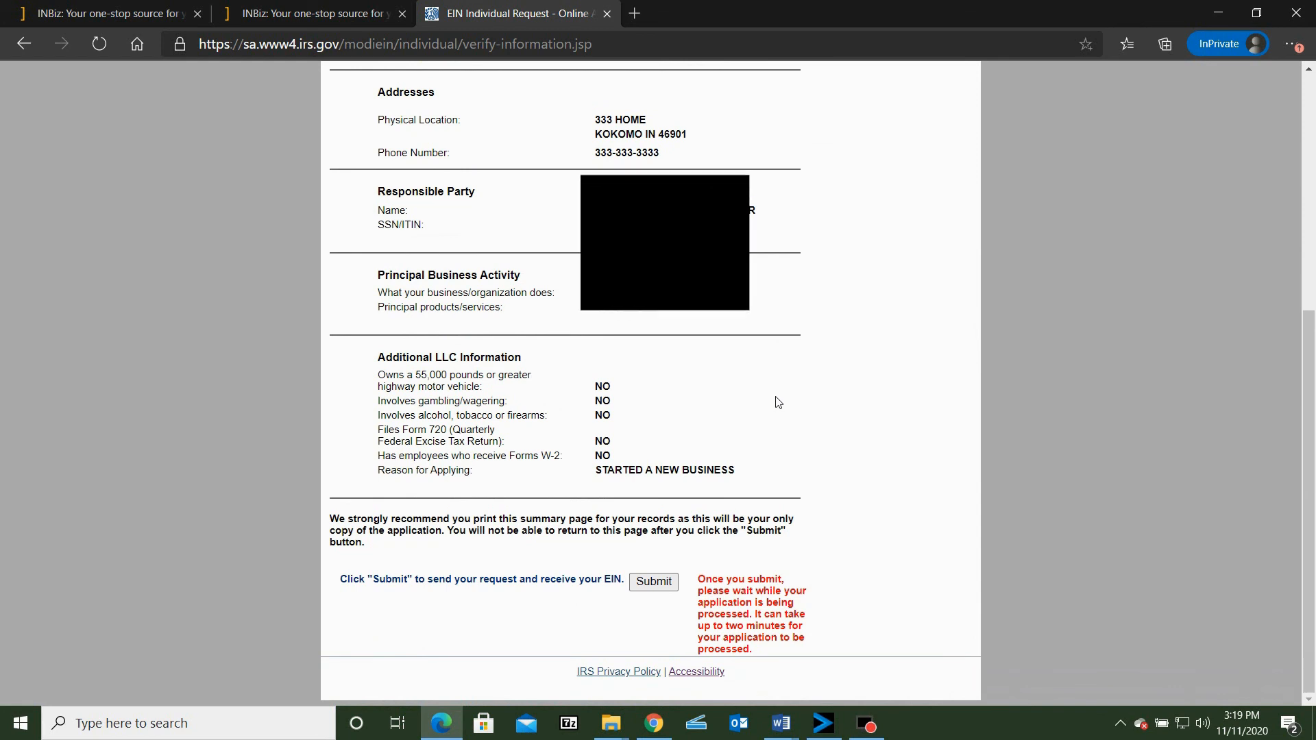